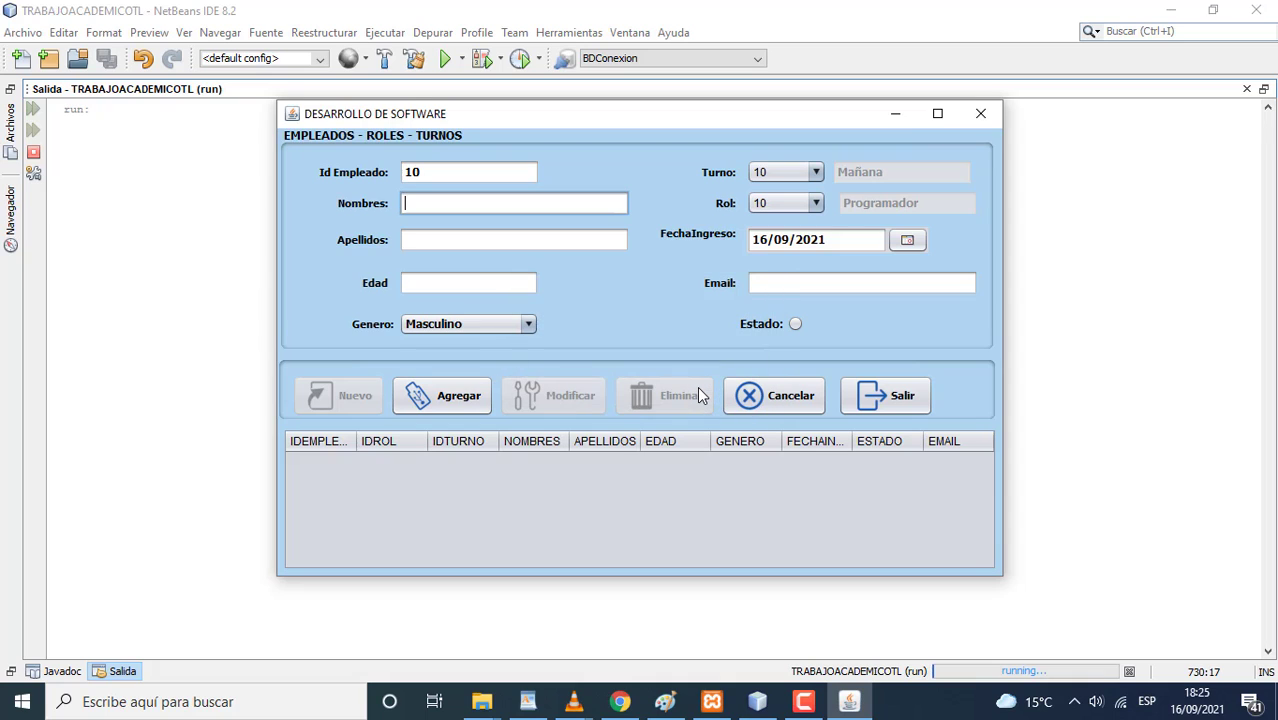
- Enter the employee's first name and surname, clearing the missing-field warnings on save
click(466, 402)
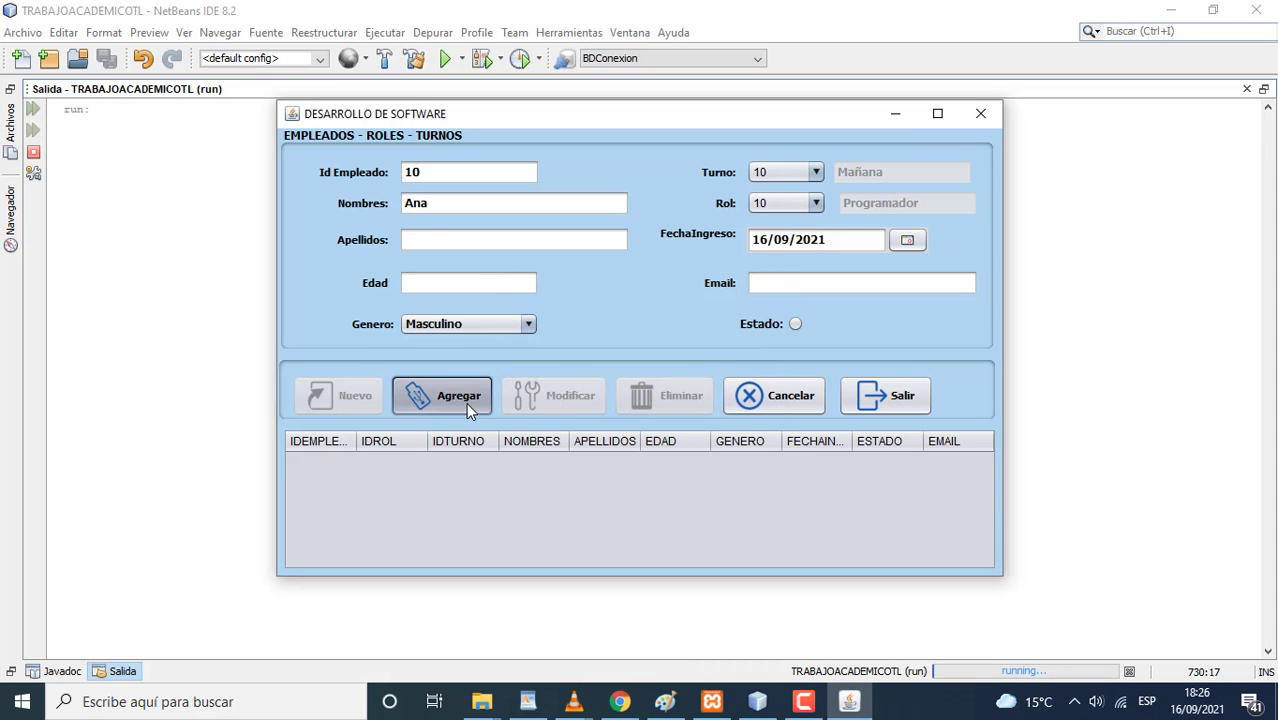
click(716, 384)
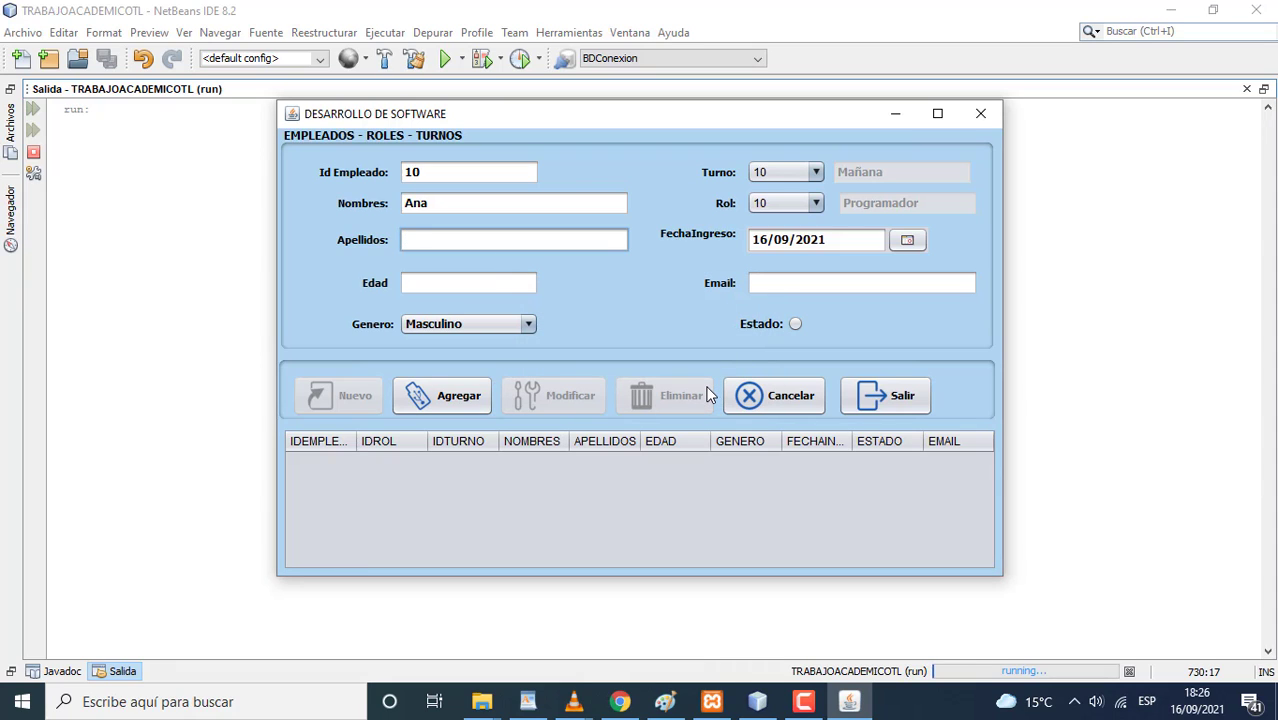
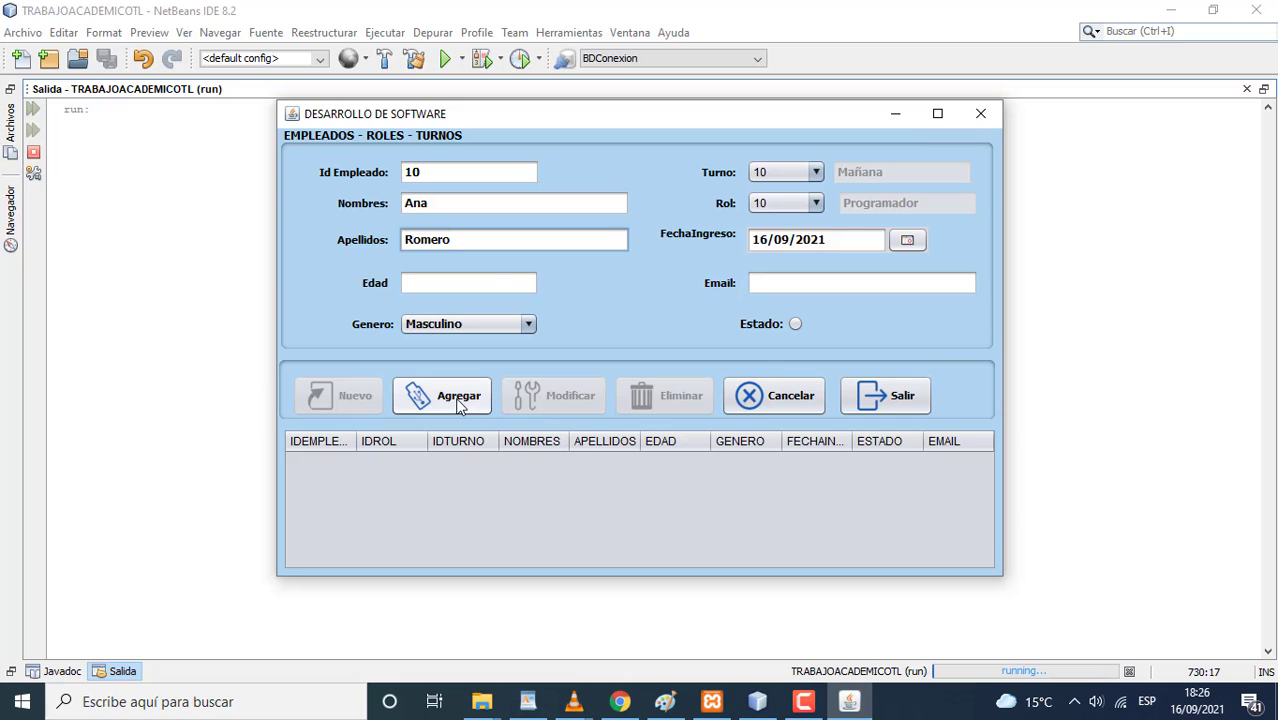
click(452, 396)
click(712, 382)
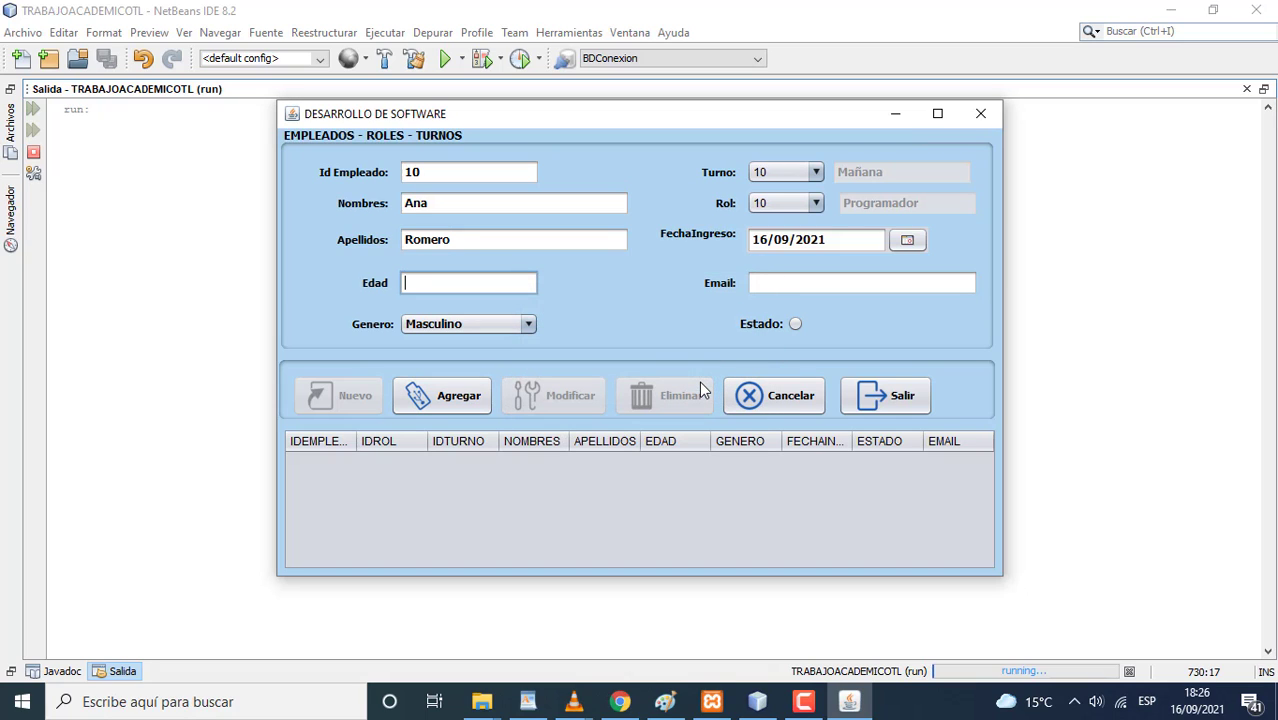
- Add age 23, gender Femenino, the e-mail and active status, then save the record
text(23)
click(533, 325)
click(503, 363)
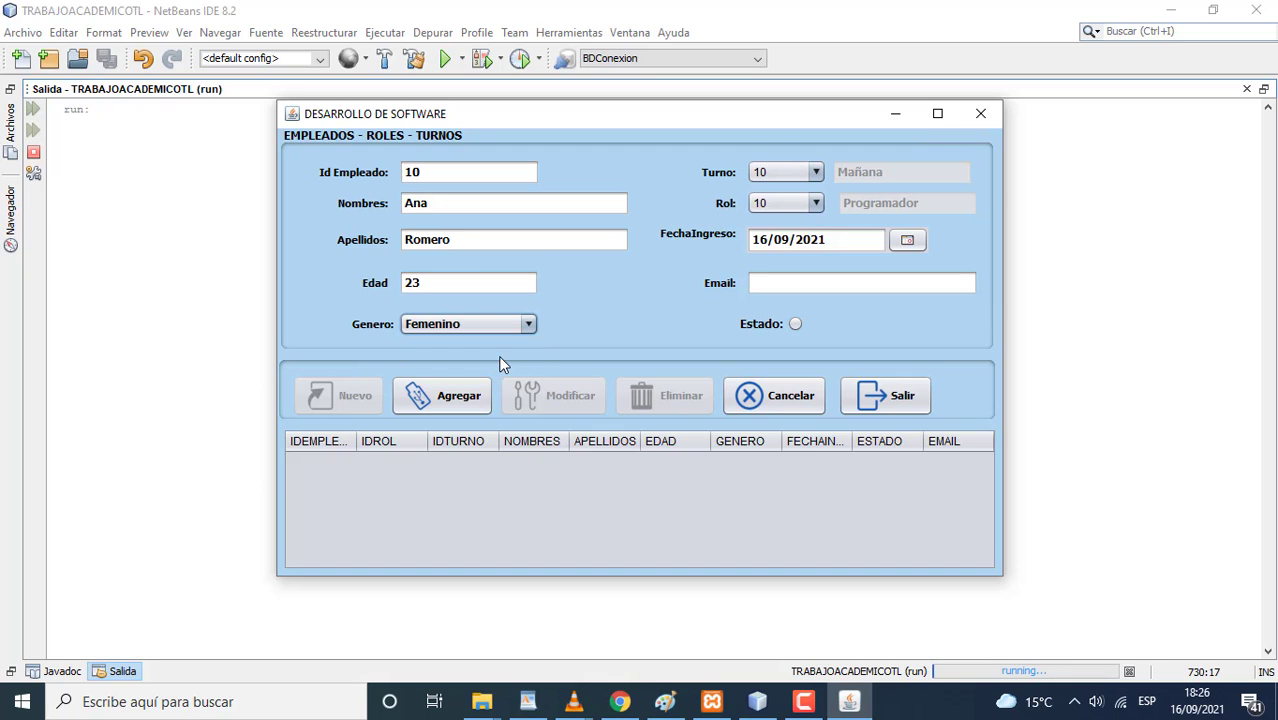
click(452, 397)
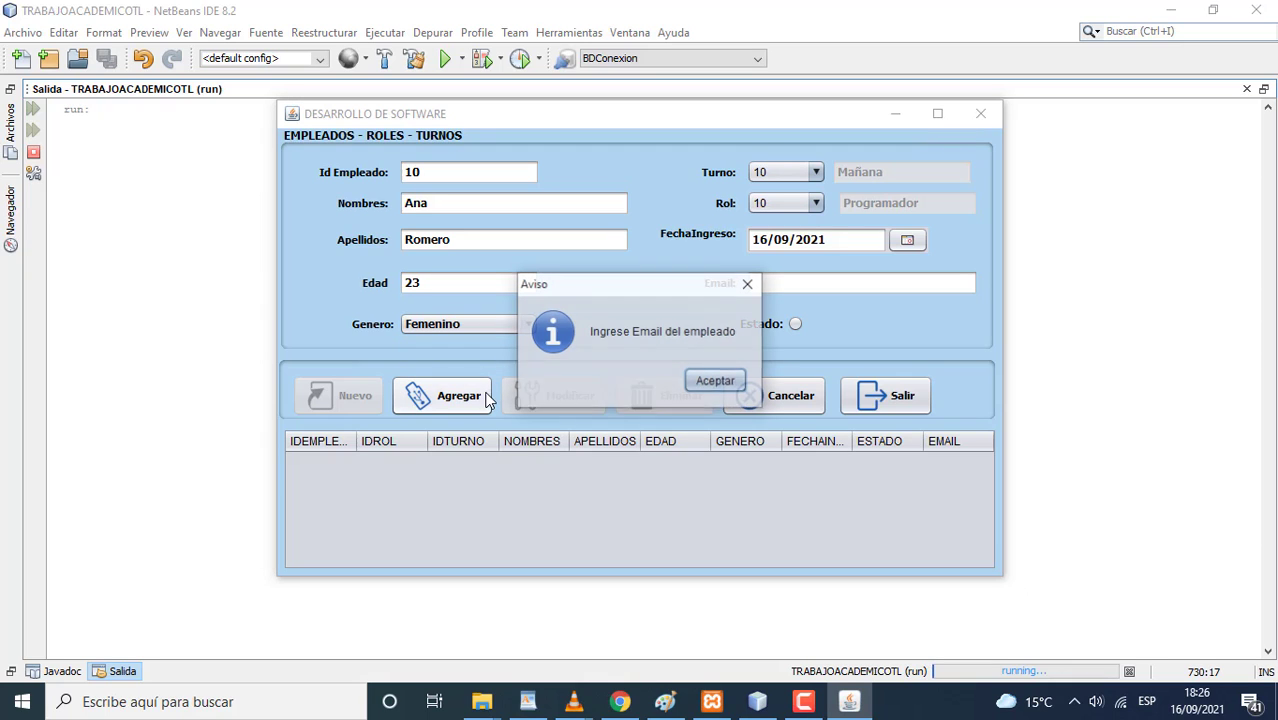
click(697, 383)
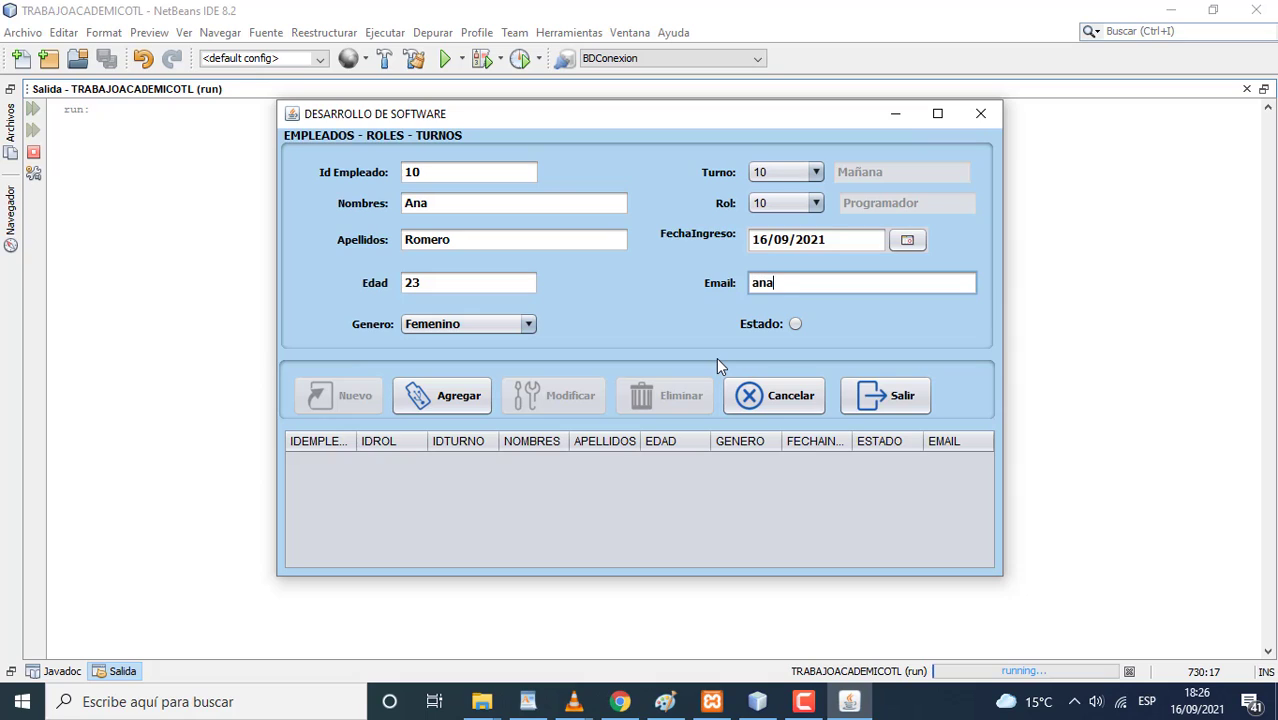
click(794, 326)
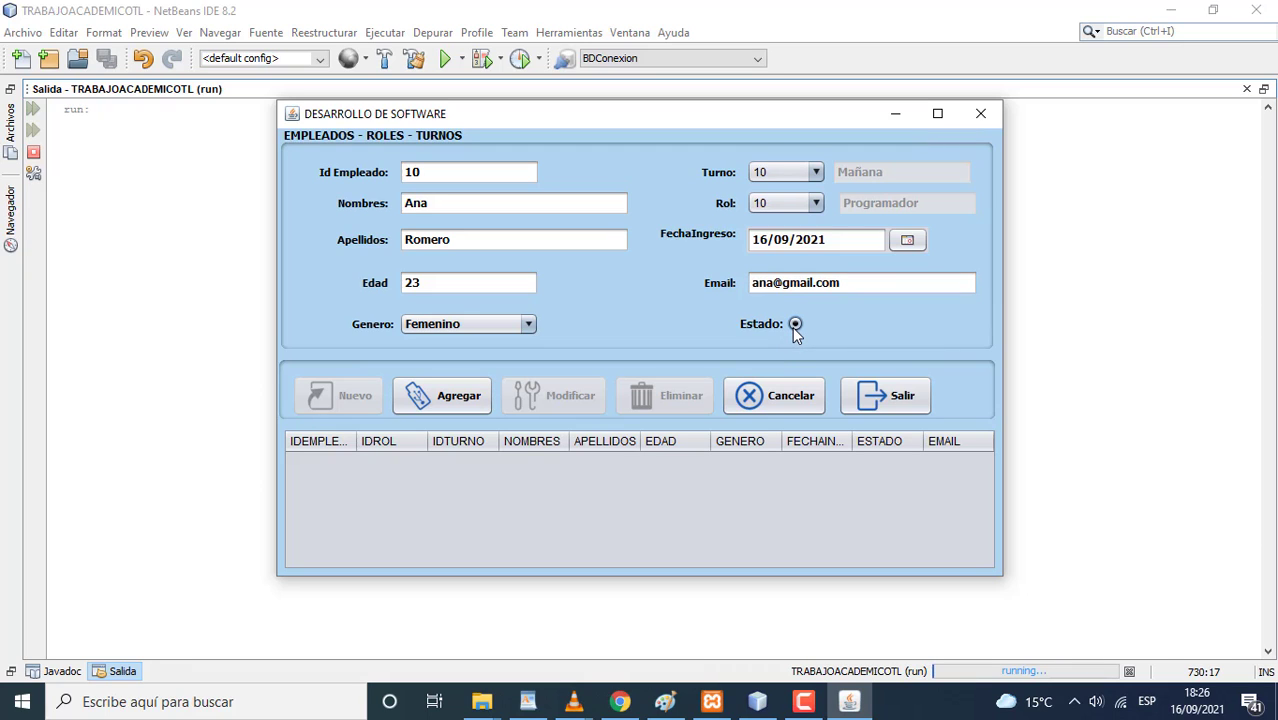
click(471, 402)
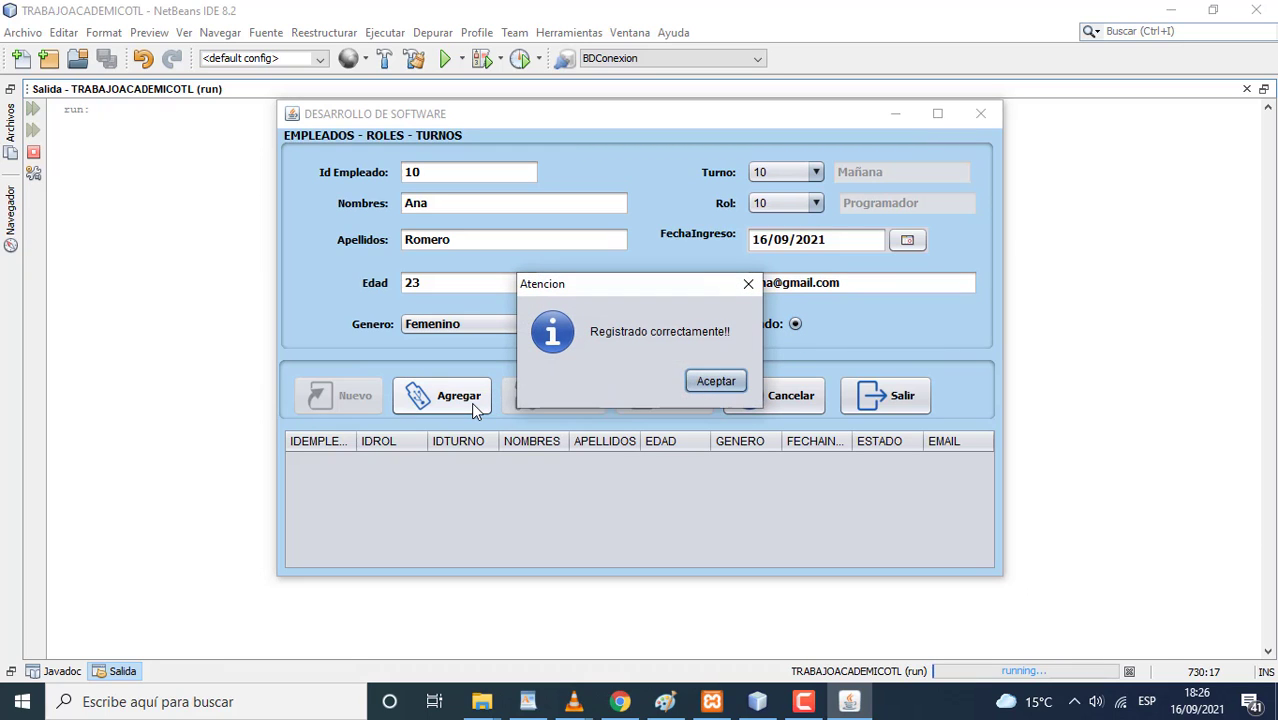
click(704, 384)
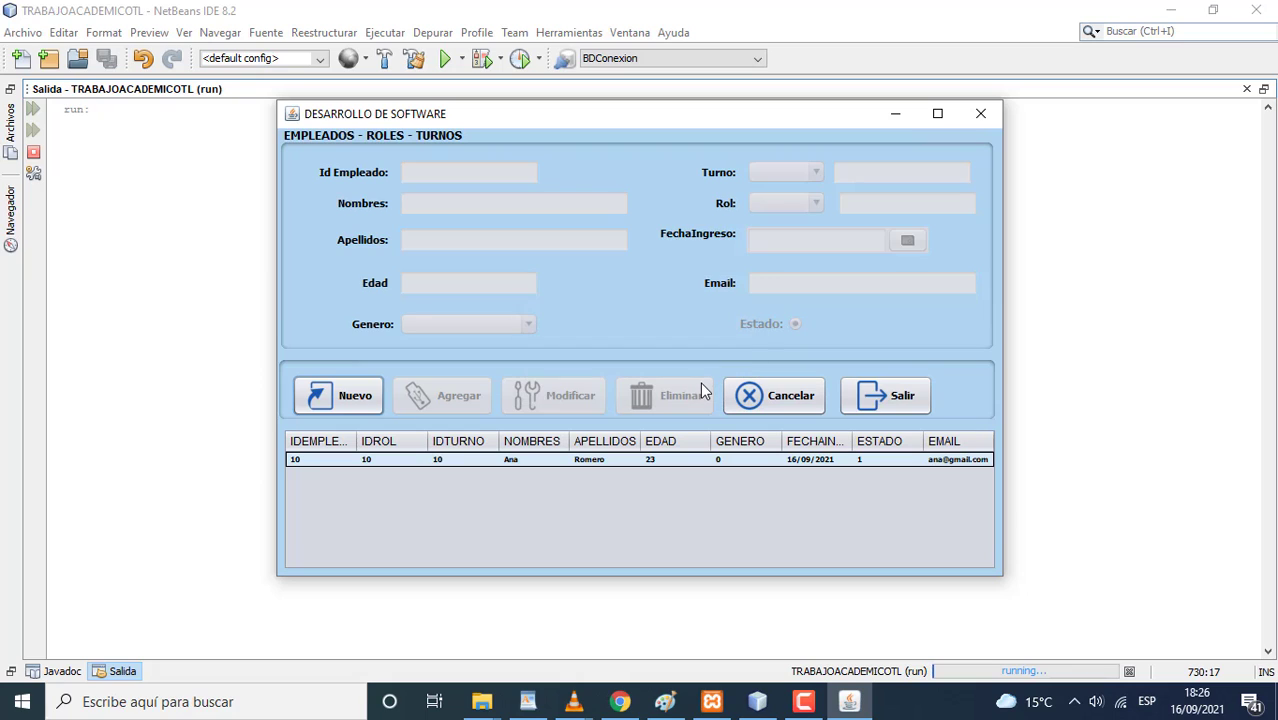
- Start a new employee entry with ID 20 and the employee's first name and surname
click(351, 400)
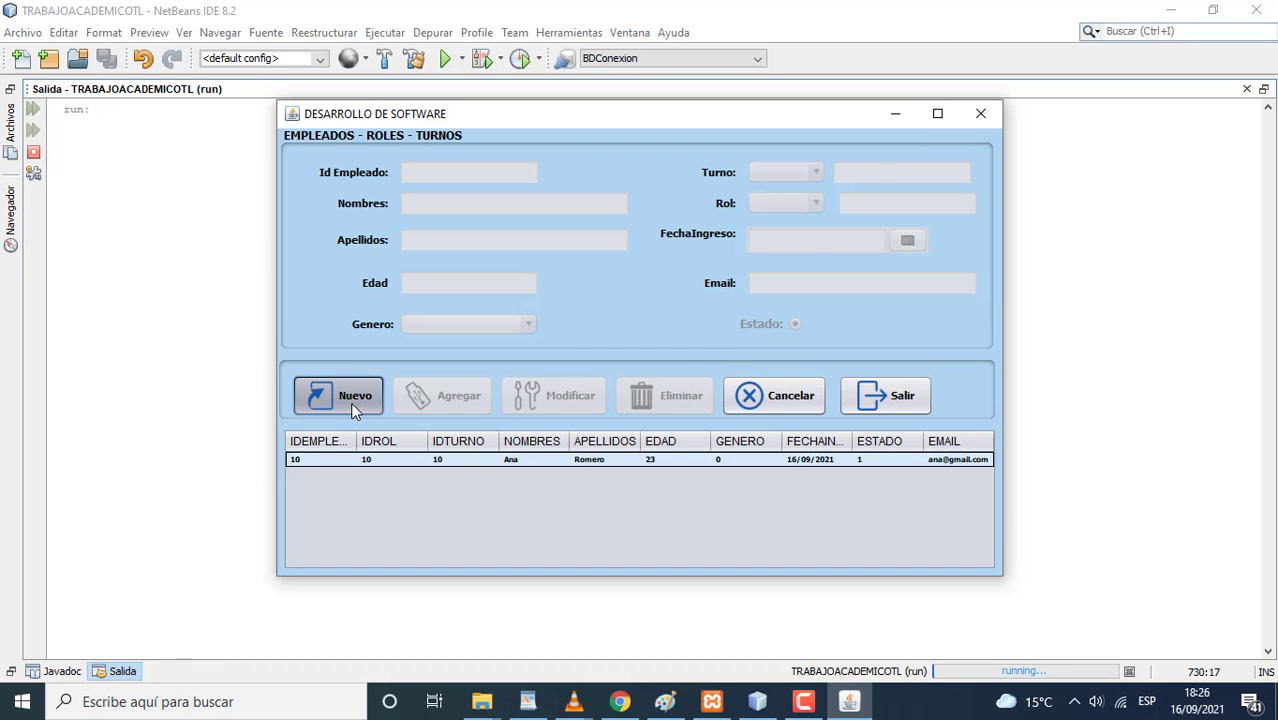
text(20)
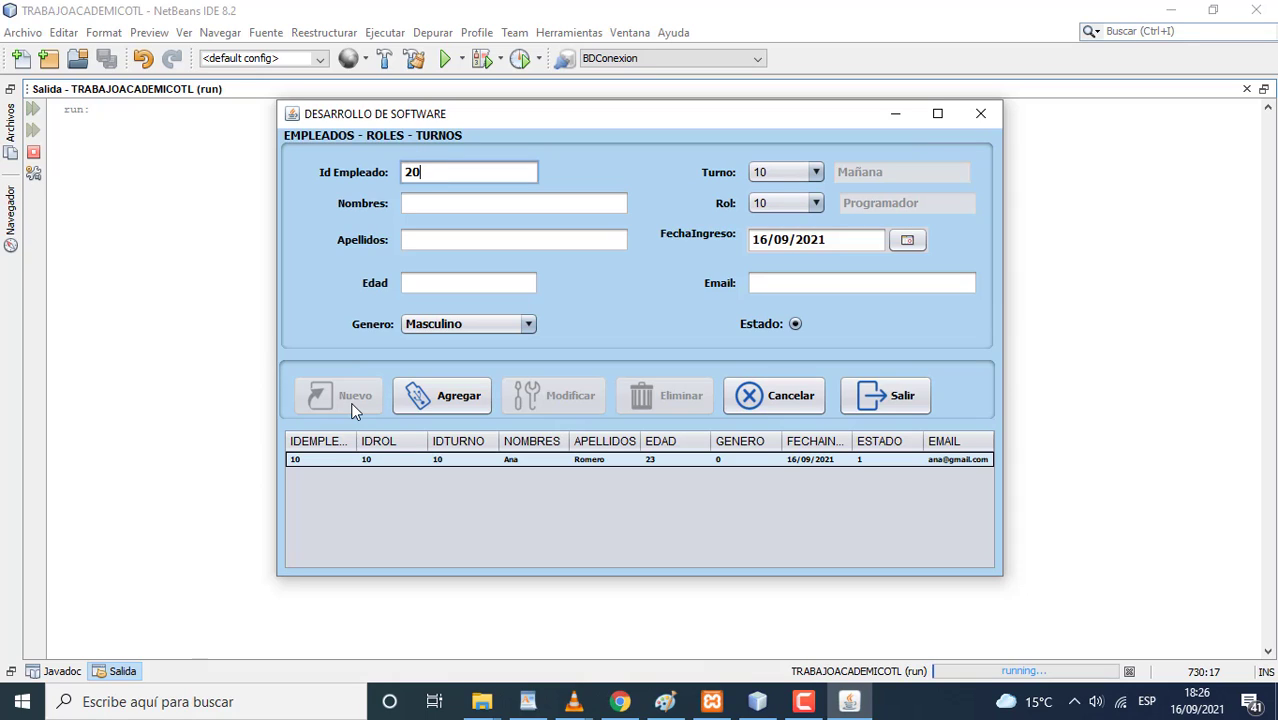
click(432, 209)
text(He)
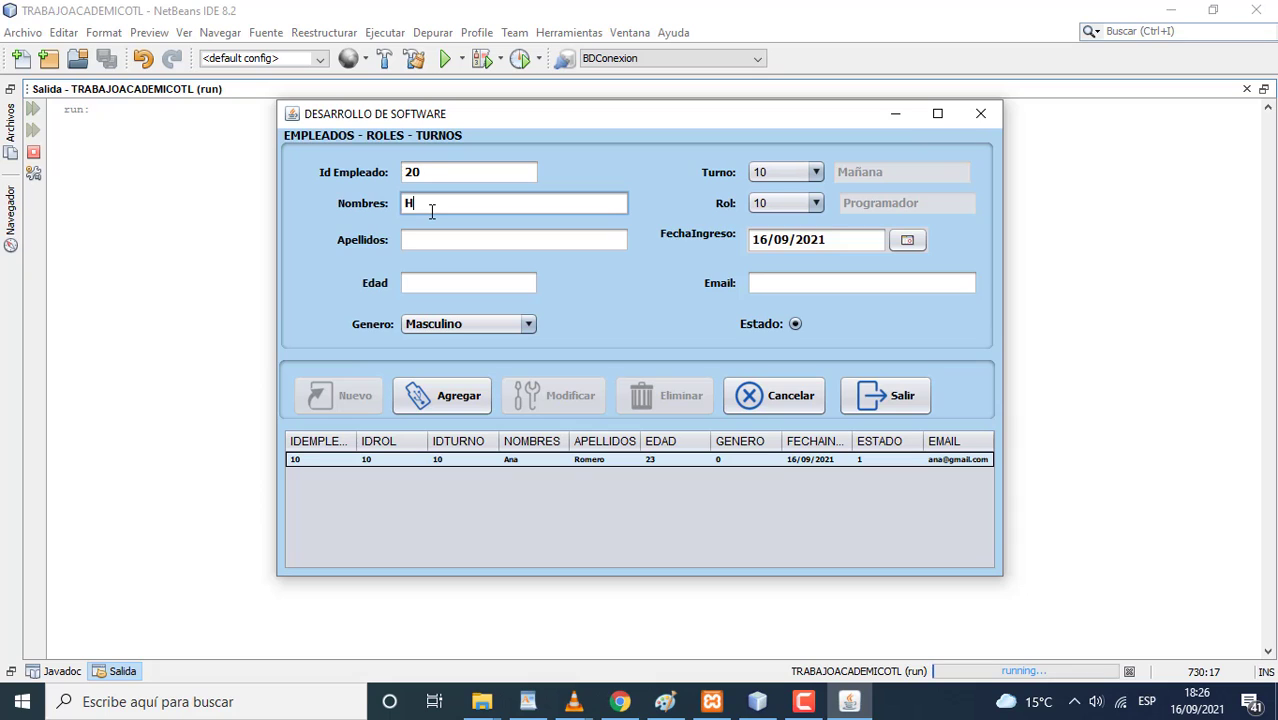
key(BackSpace)
click(422, 238)
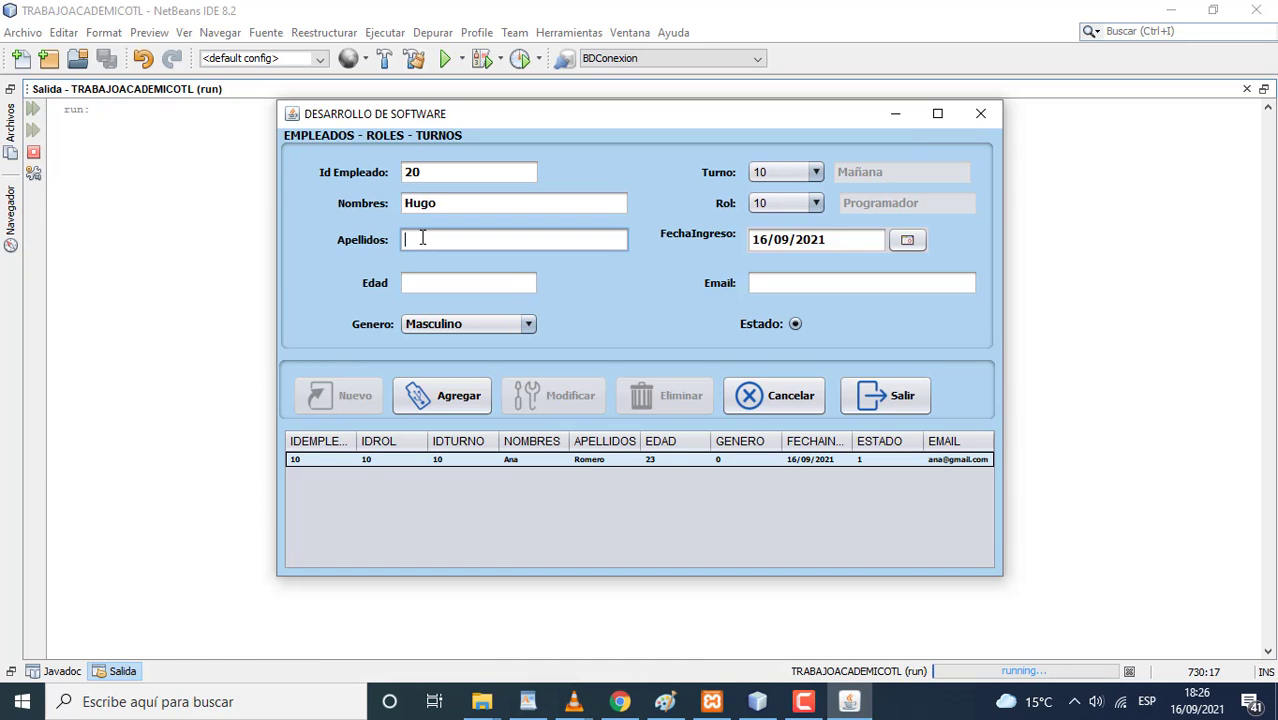
- Enter age 24 and the e-mail, mark the employee inactive, and save the record
click(461, 283)
text(24)
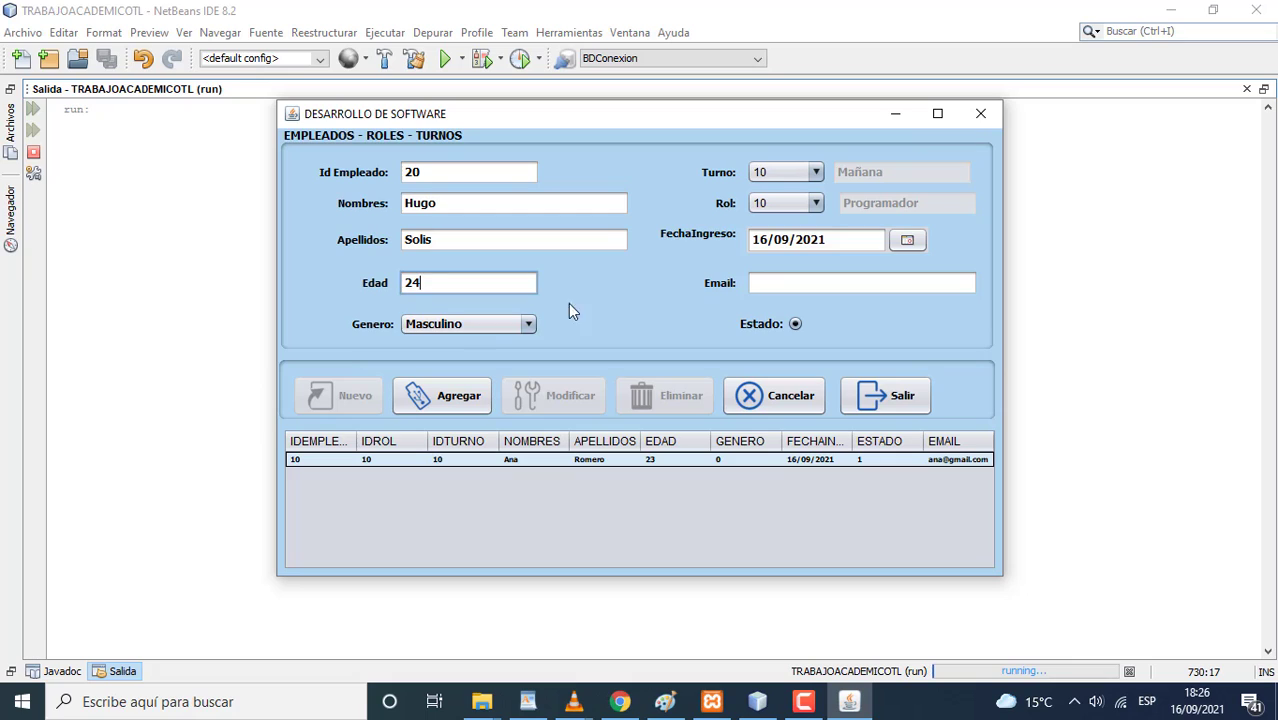
click(772, 283)
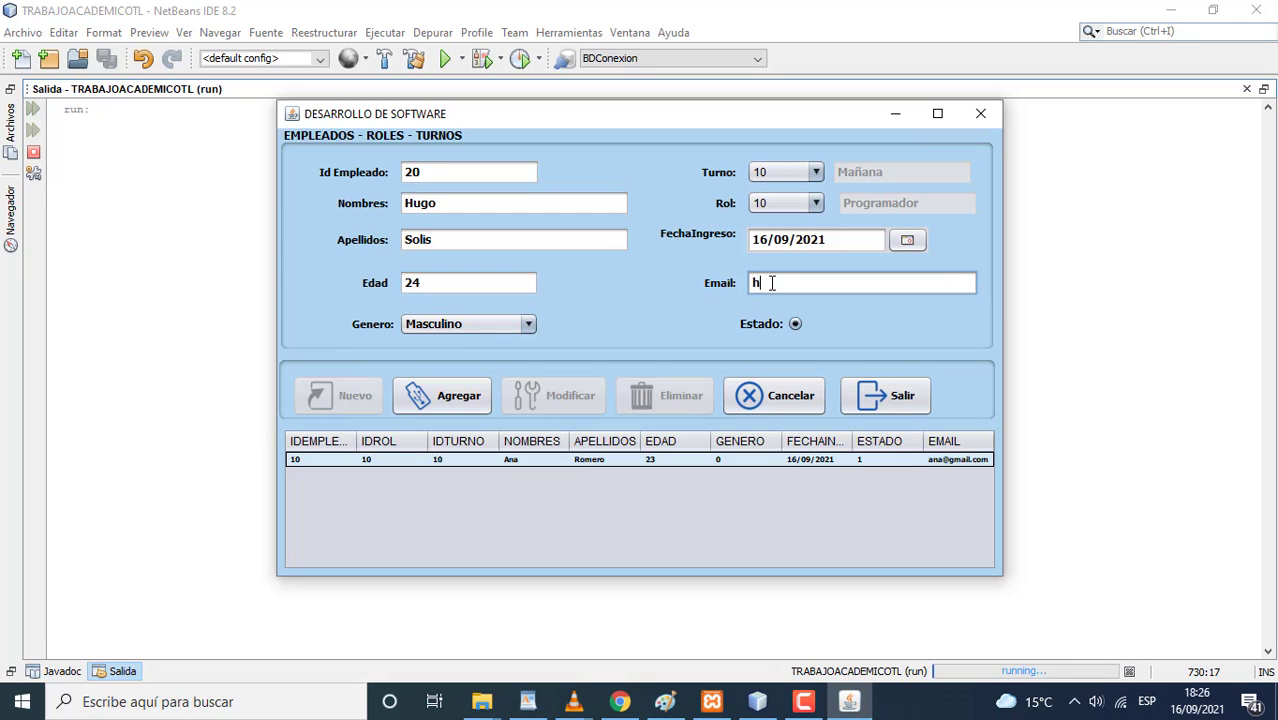
click(795, 324)
click(465, 405)
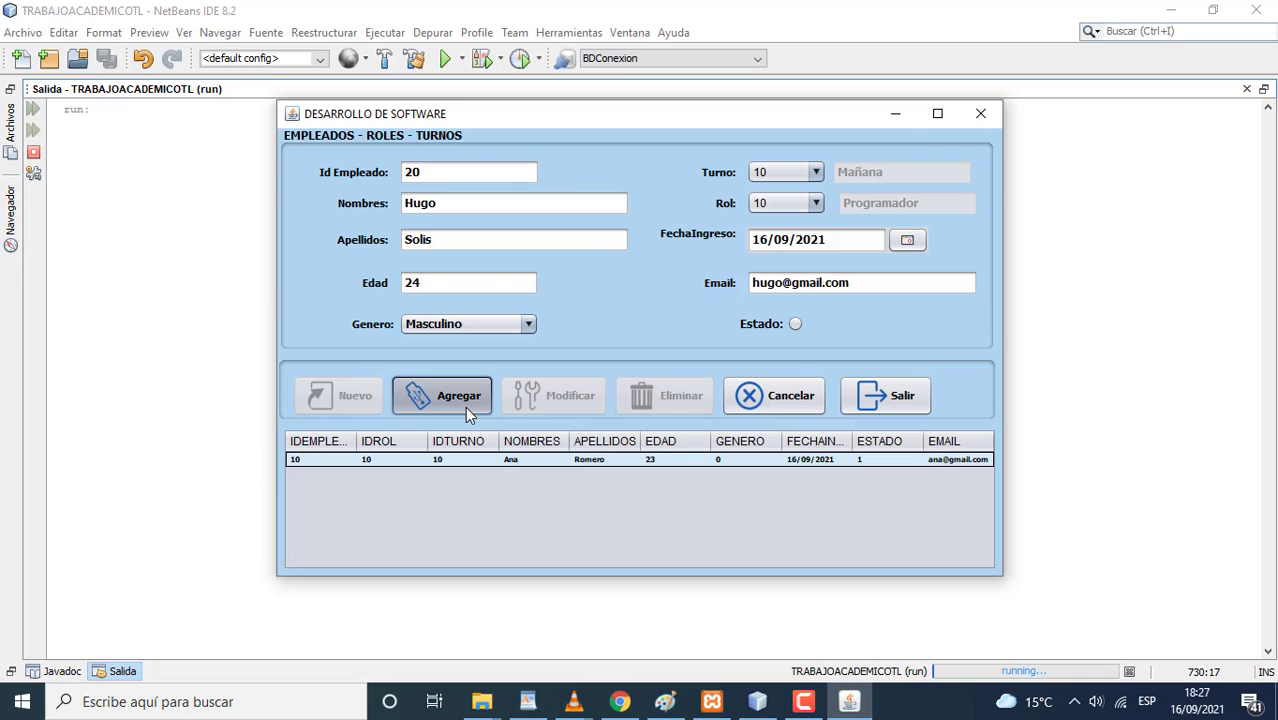
click(705, 384)
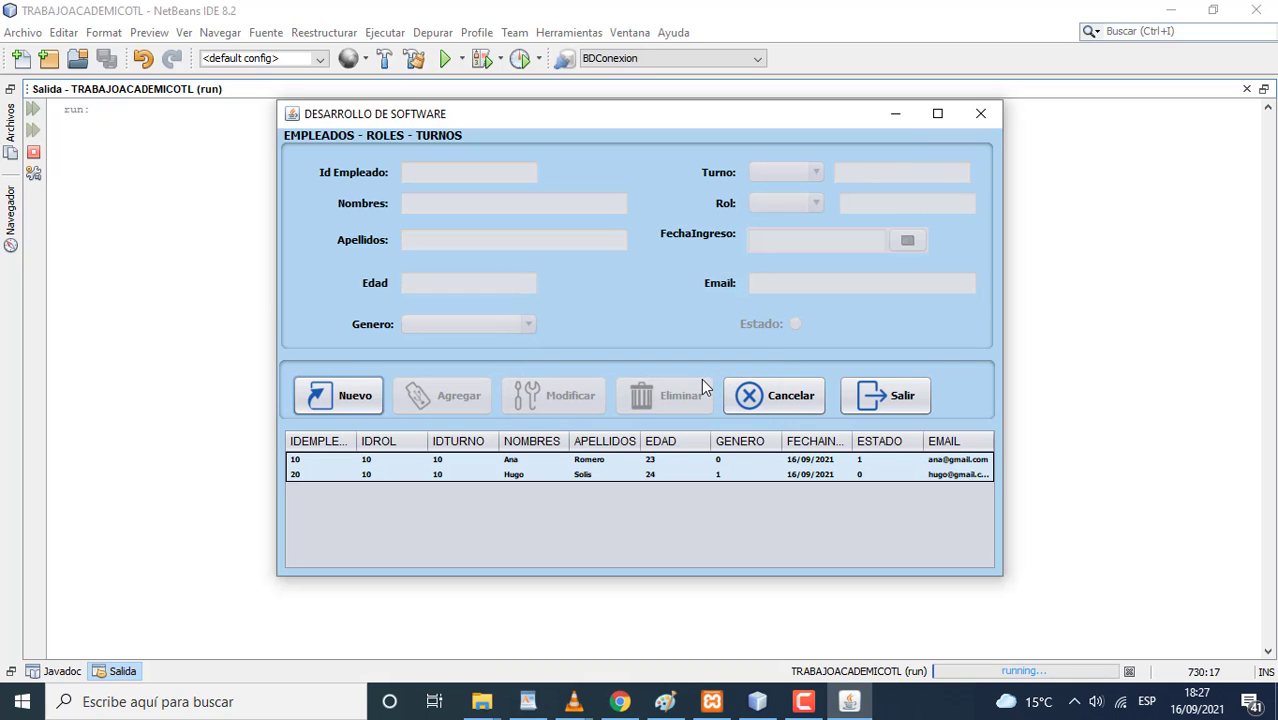
- Start employee 30 with first name, surname, age 33 and gender Femenino
click(355, 396)
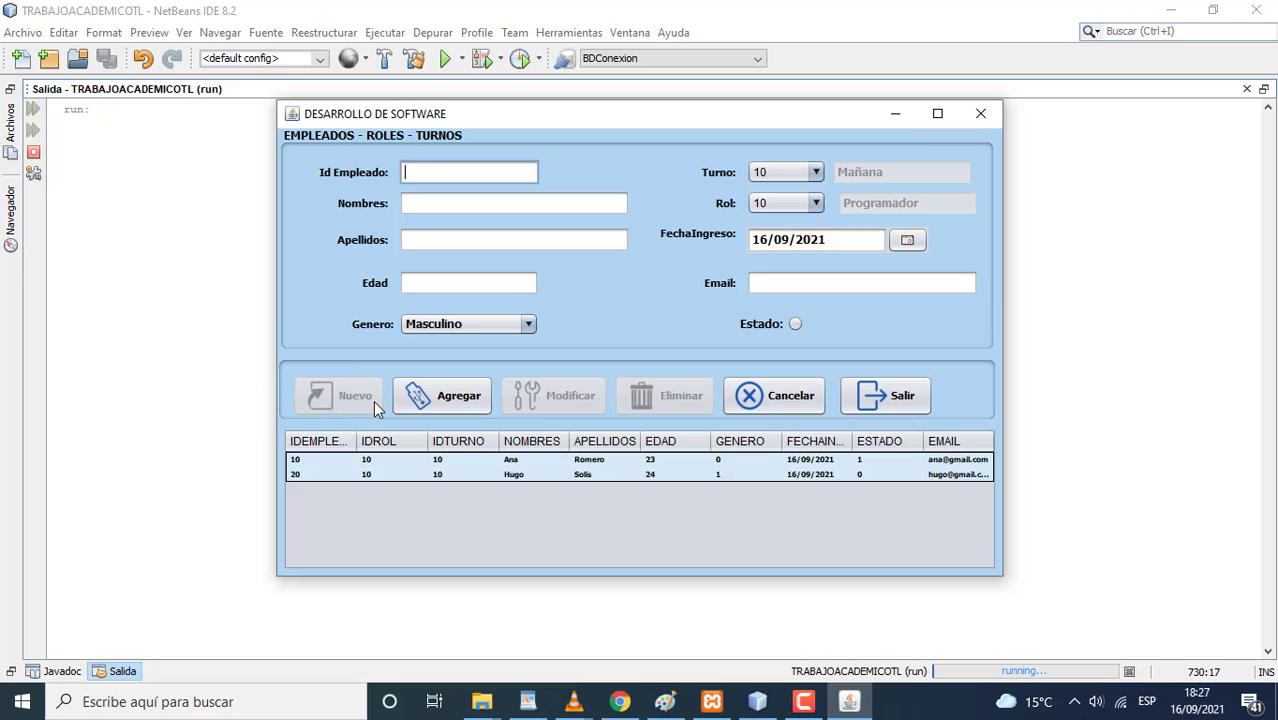
text(30)
click(442, 204)
text(A)
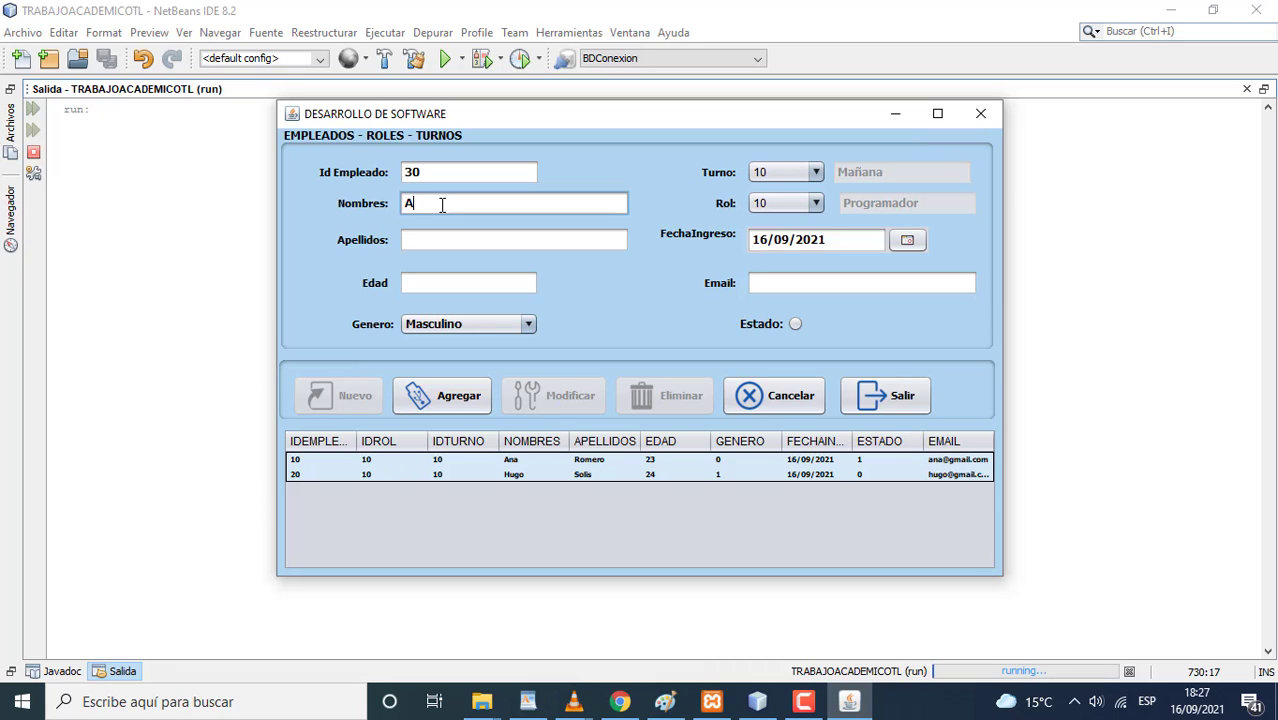
key(BackSpace)
click(434, 238)
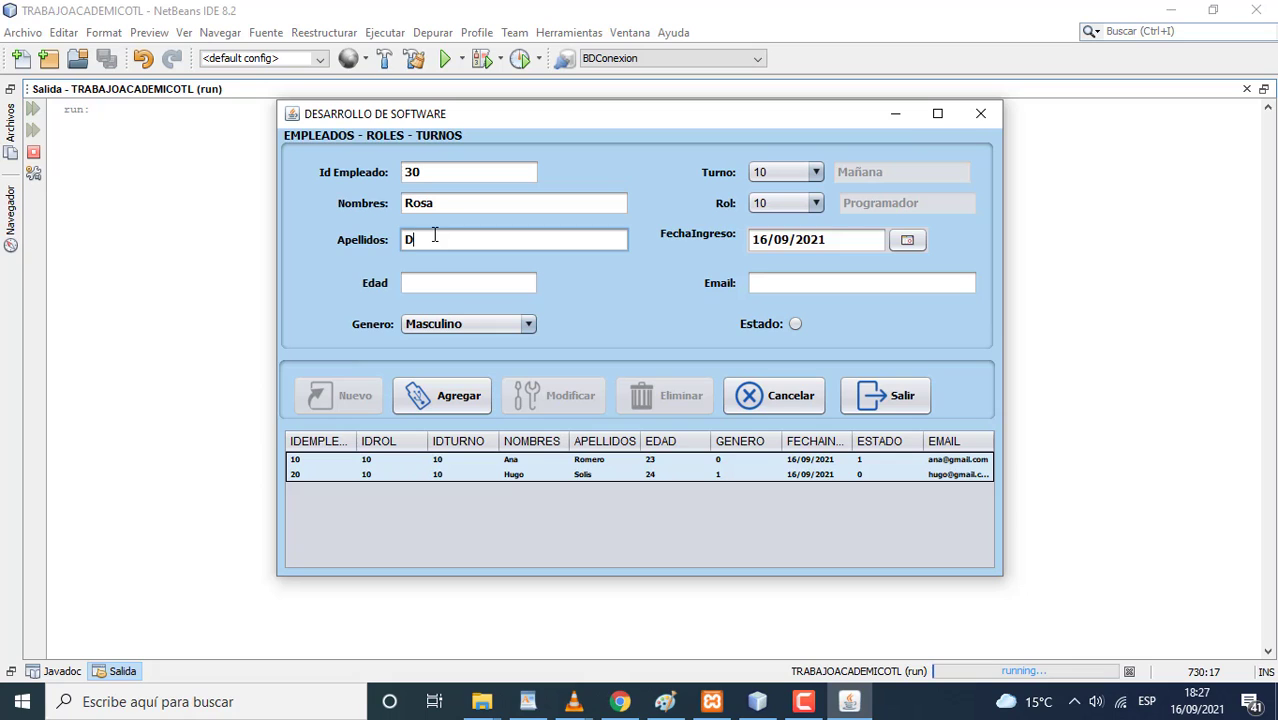
click(427, 285)
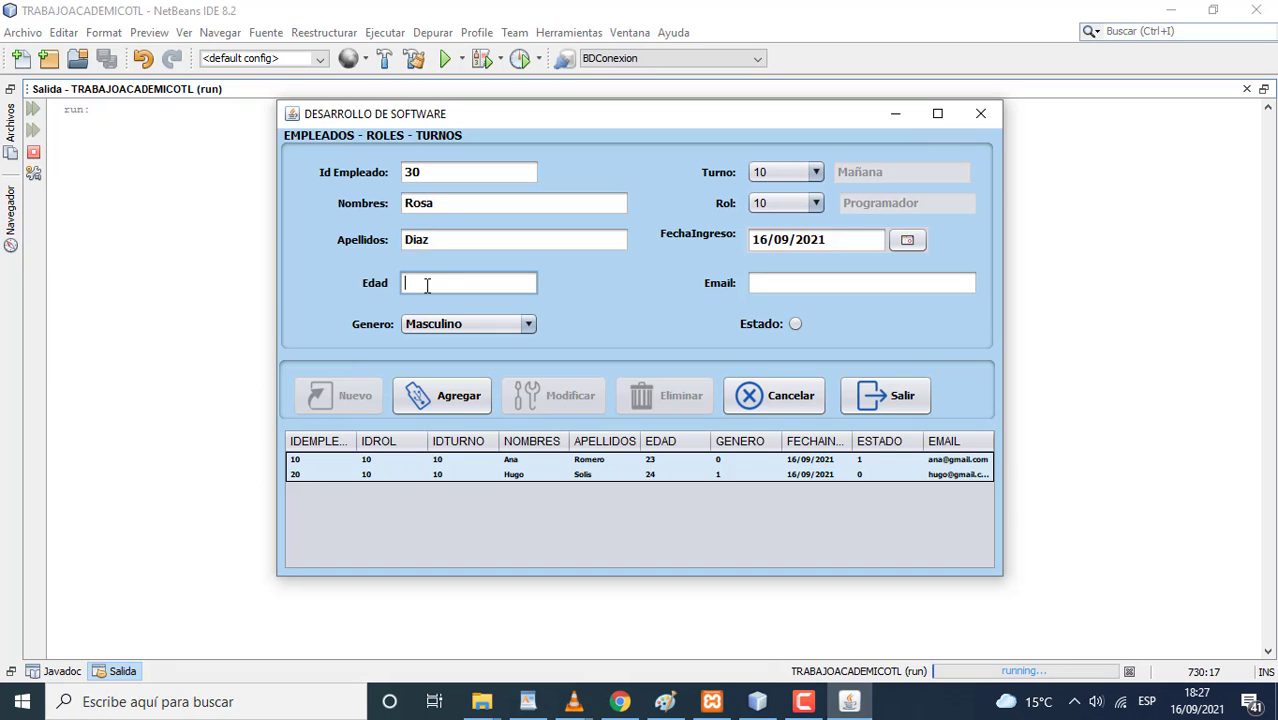
text(33)
click(447, 325)
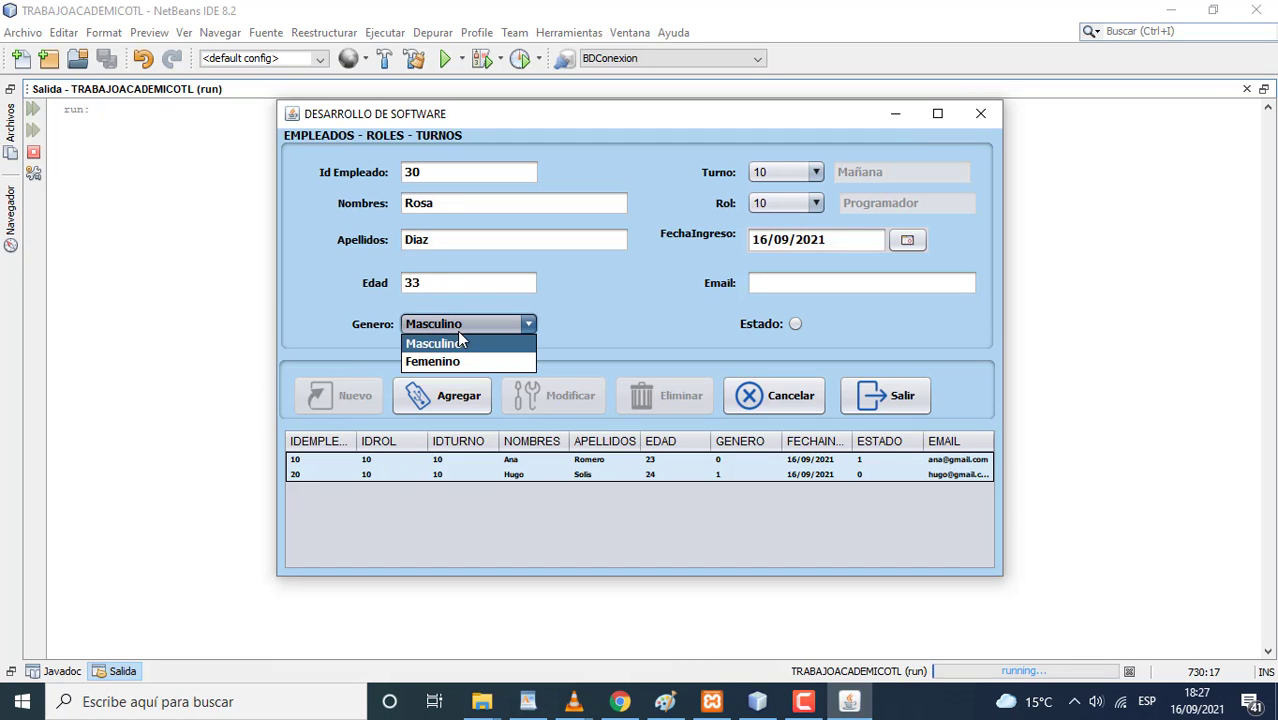
click(447, 362)
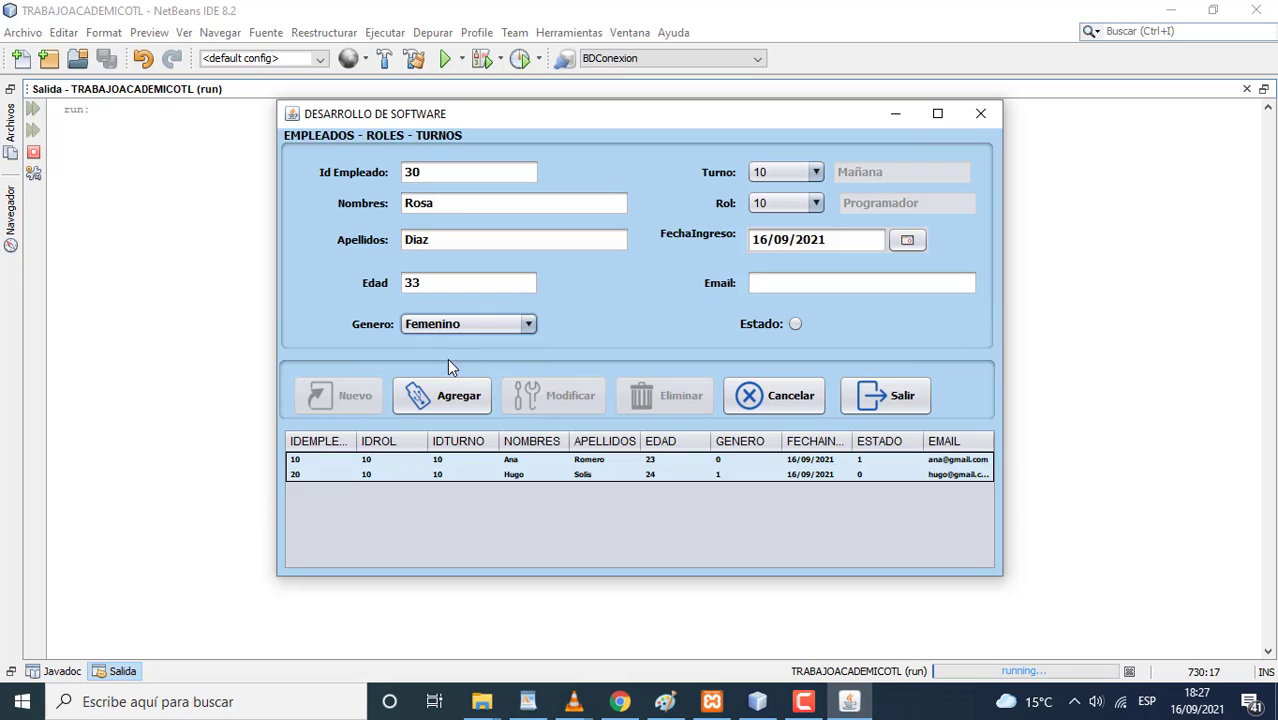
- Set the shift to 20 (Tarde) and the role to 20 (Secretaria)
click(806, 175)
click(786, 206)
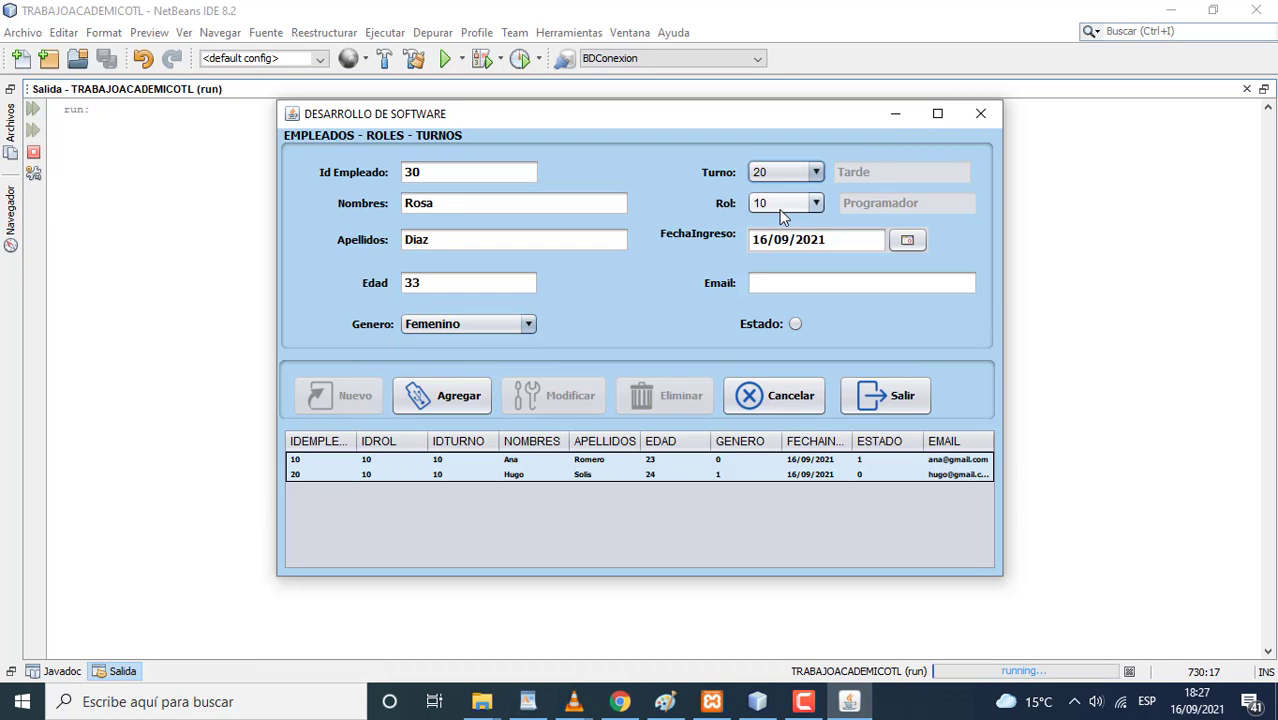
click(812, 204)
click(789, 237)
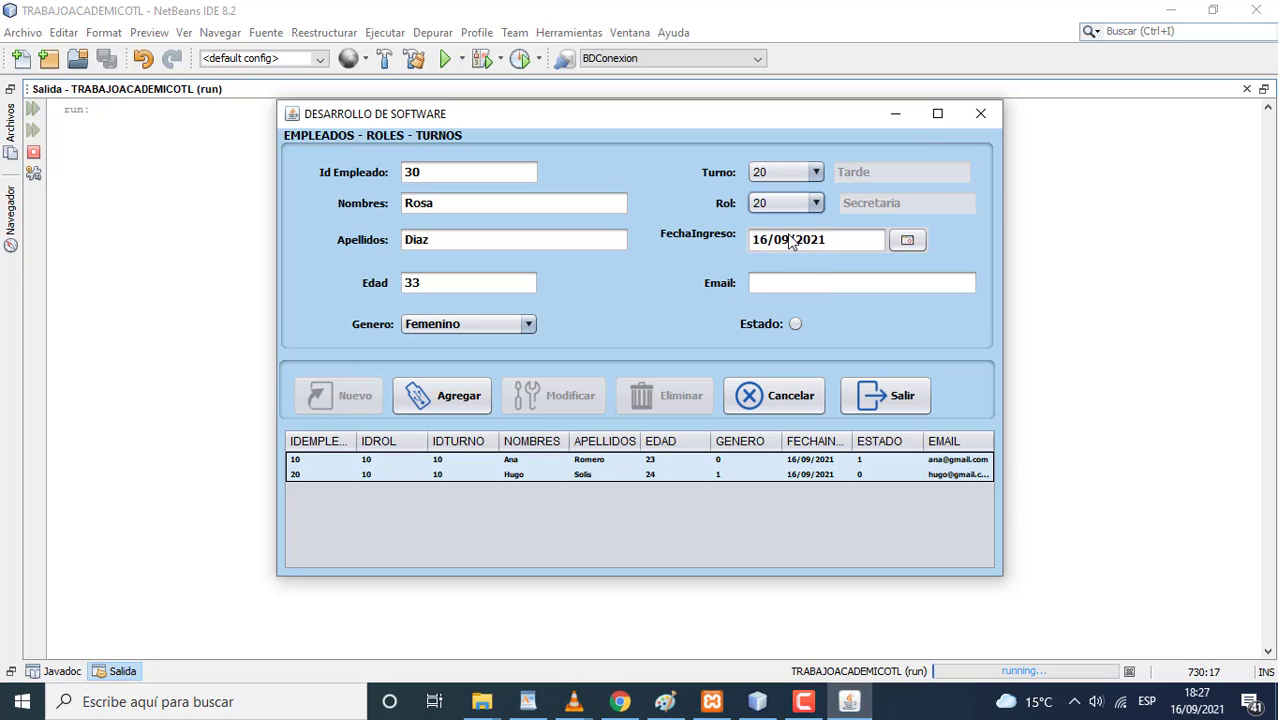
- Enter the employee's e-mail address, correcting the misplaced @ and period
click(761, 283)
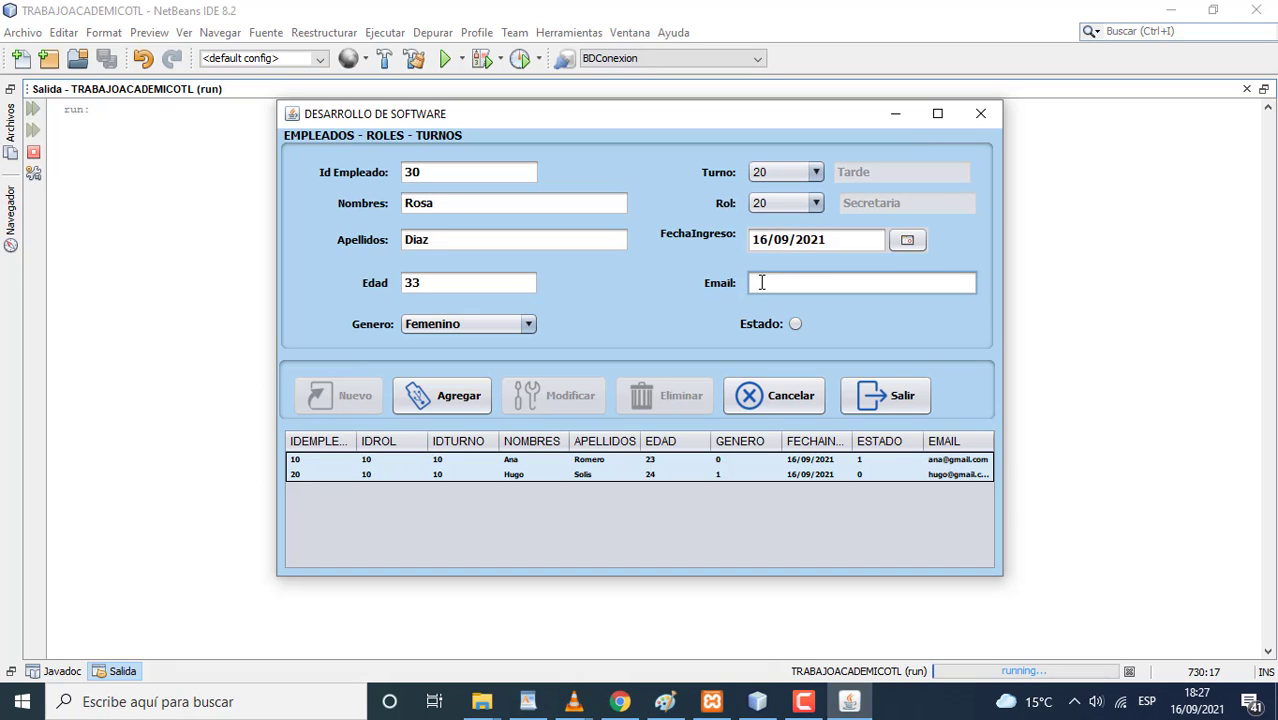
click(816, 282)
key(BackSpace)
text(.)
key(Left)
key(Left)
key(Left)
key(Left)
key(Left)
key(Left)
text(@)
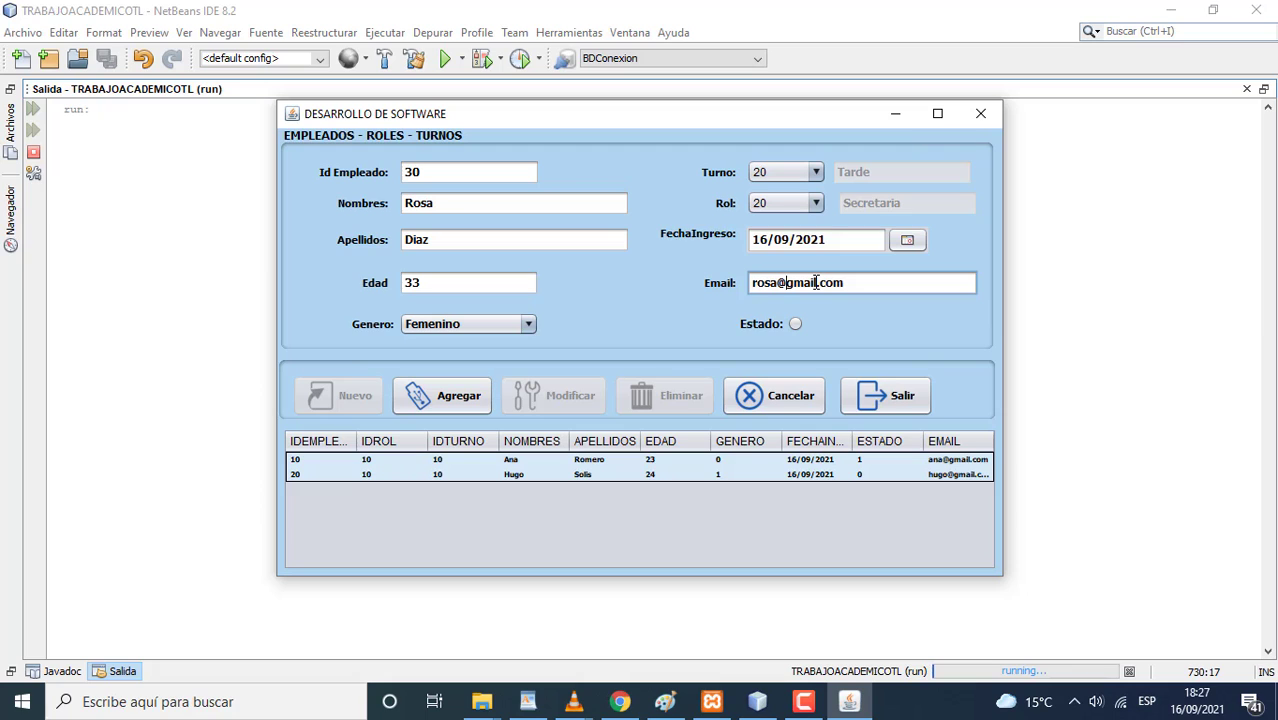
- Mark the employee active, set hire date 17/09/2021, and save the record
click(791, 330)
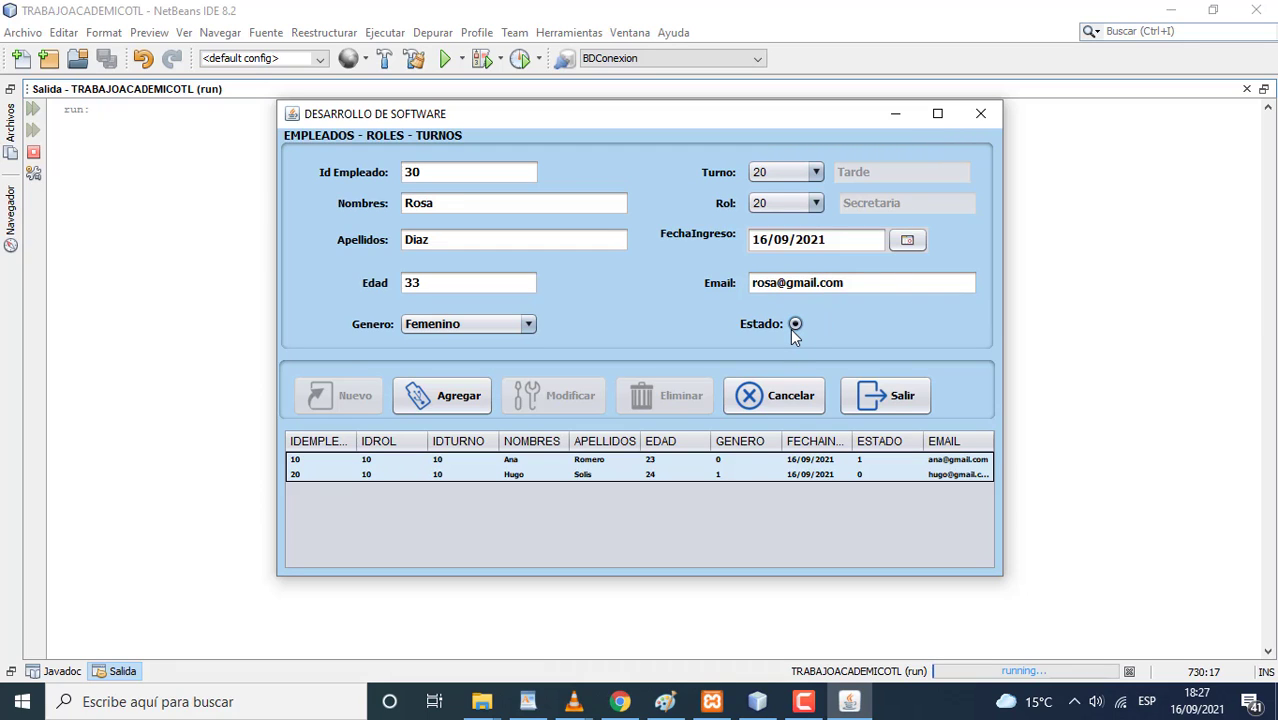
click(905, 242)
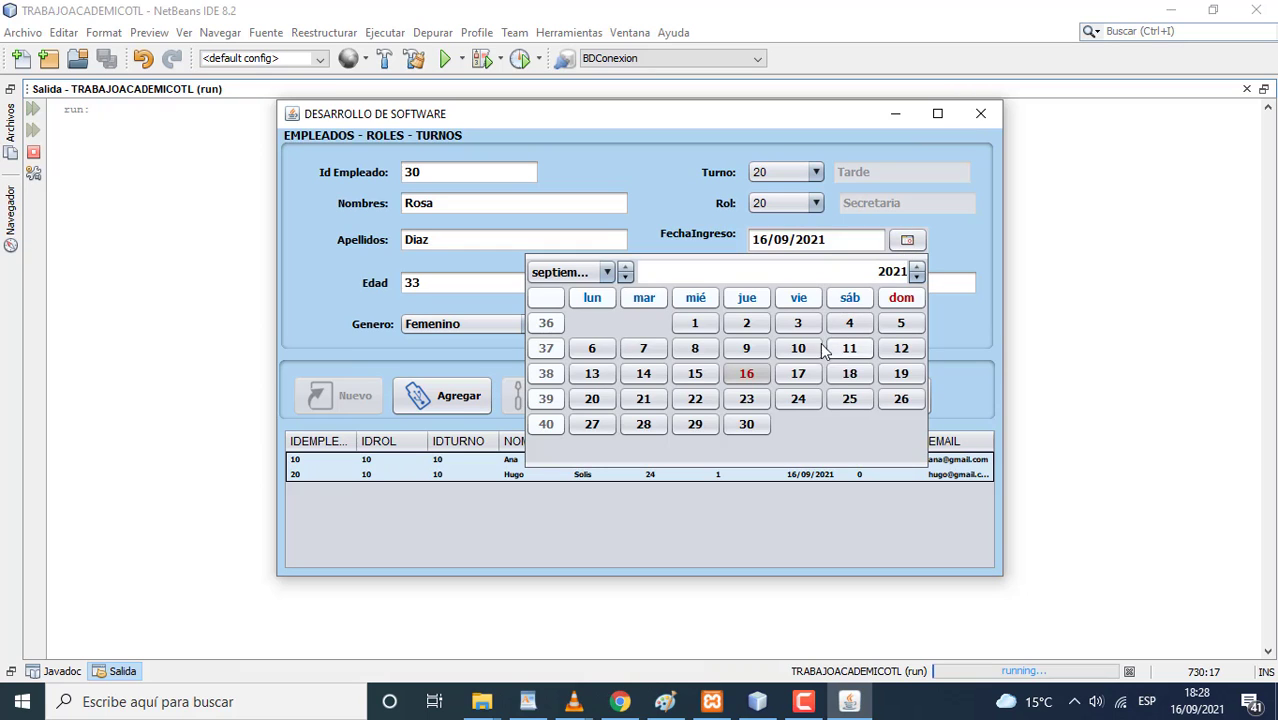
click(806, 372)
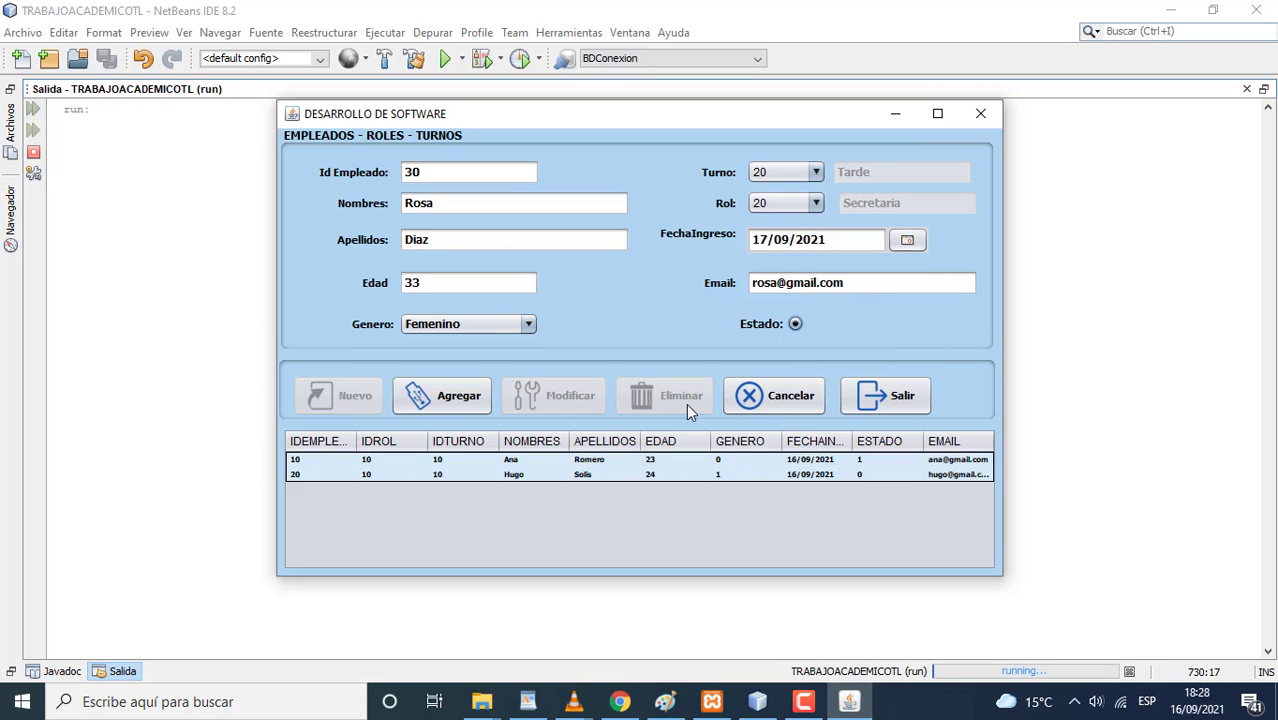
click(476, 398)
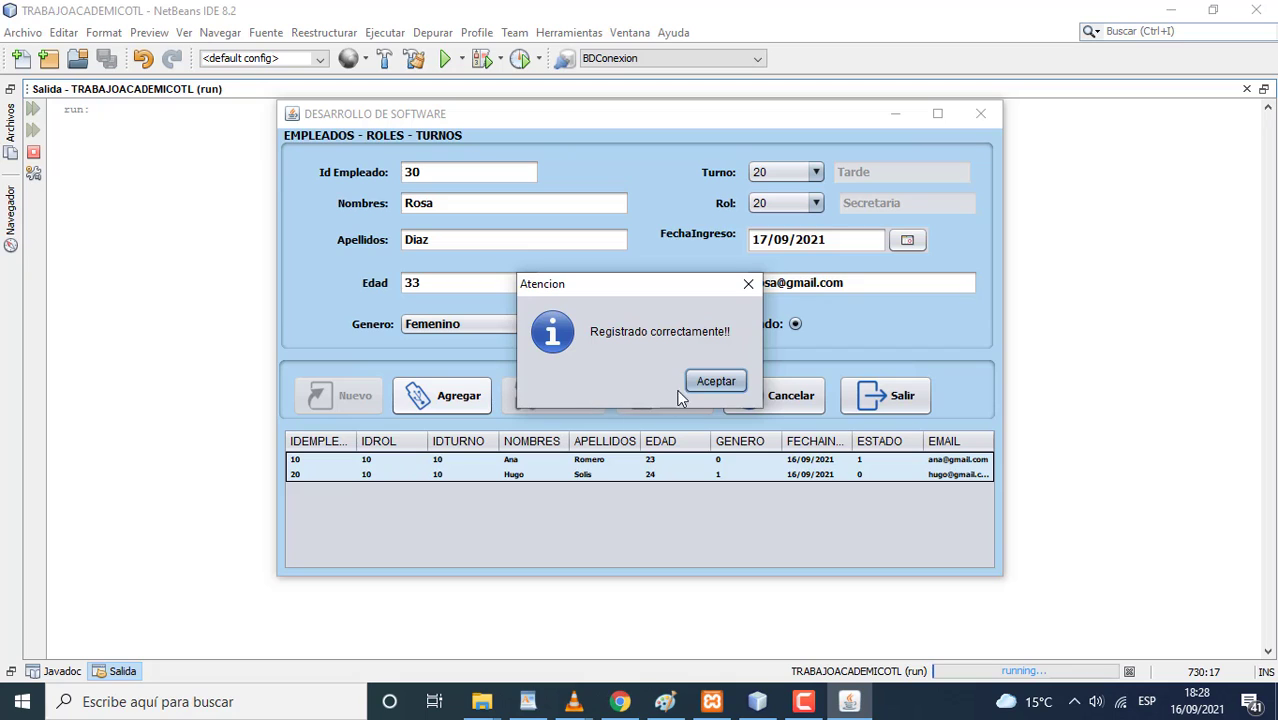
click(710, 384)
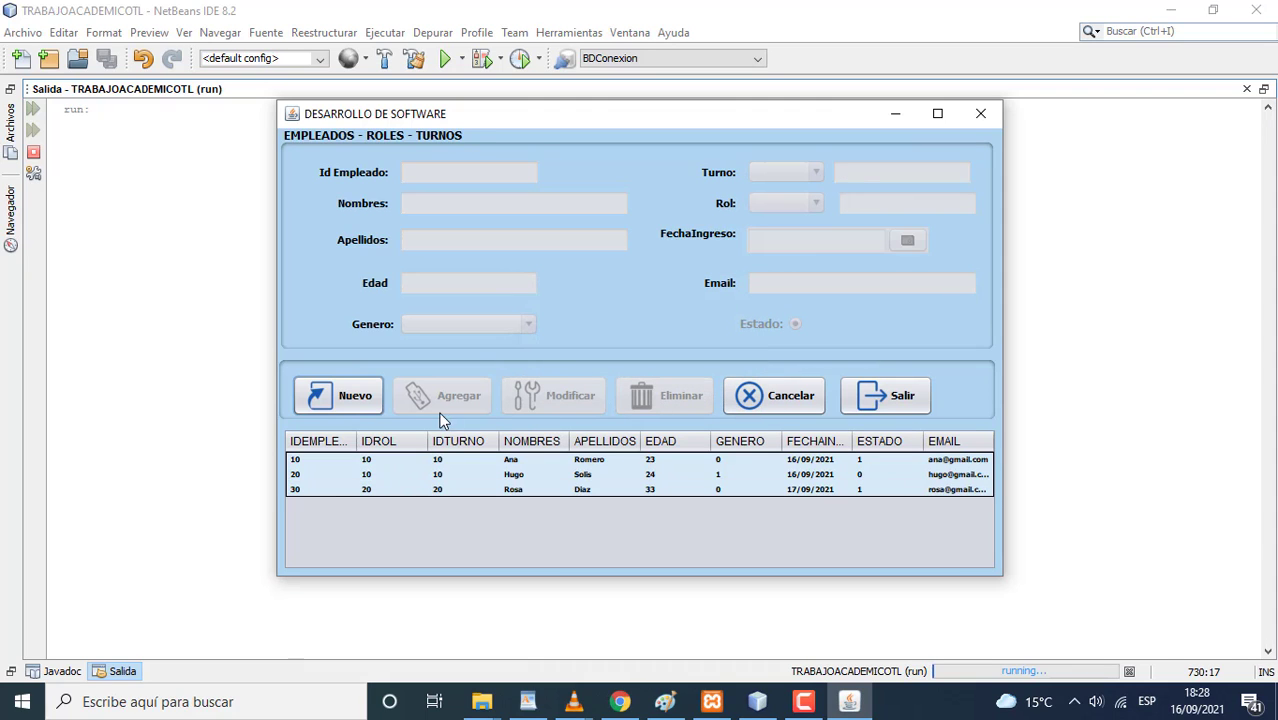
- Start employee 50 with first name, surname, age 22 and gender Femenino
click(367, 396)
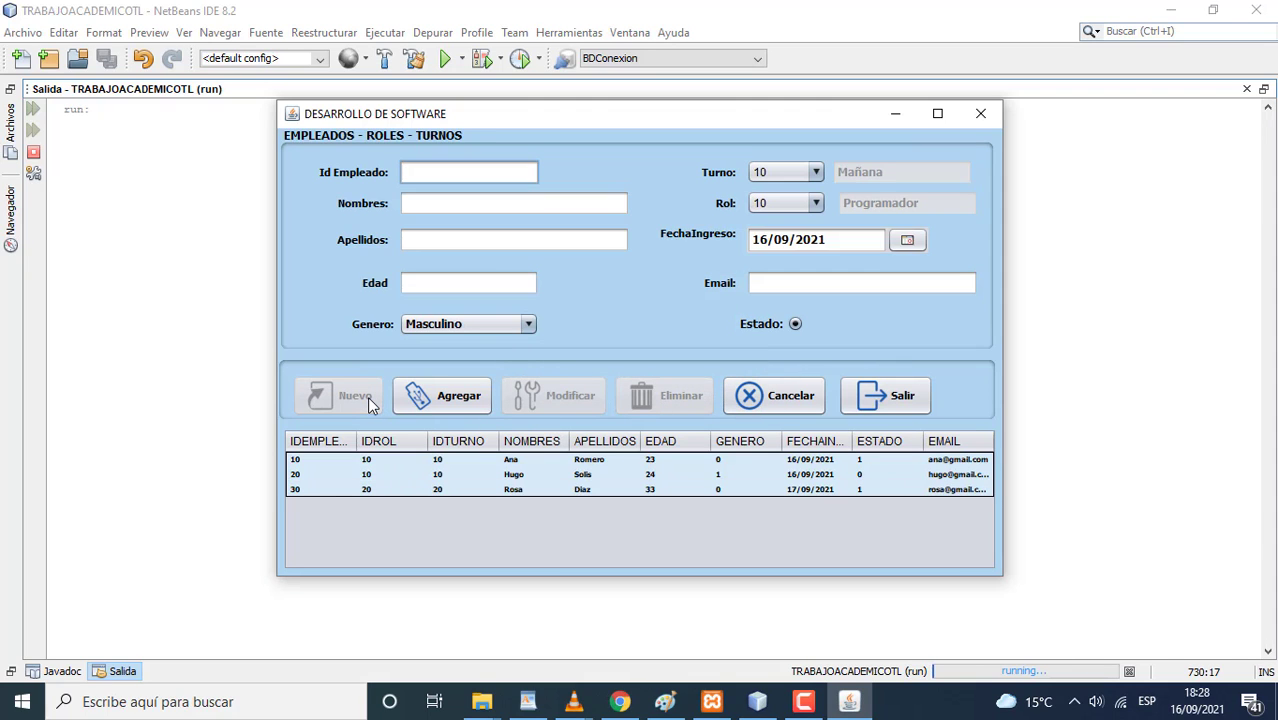
text(50)
click(436, 208)
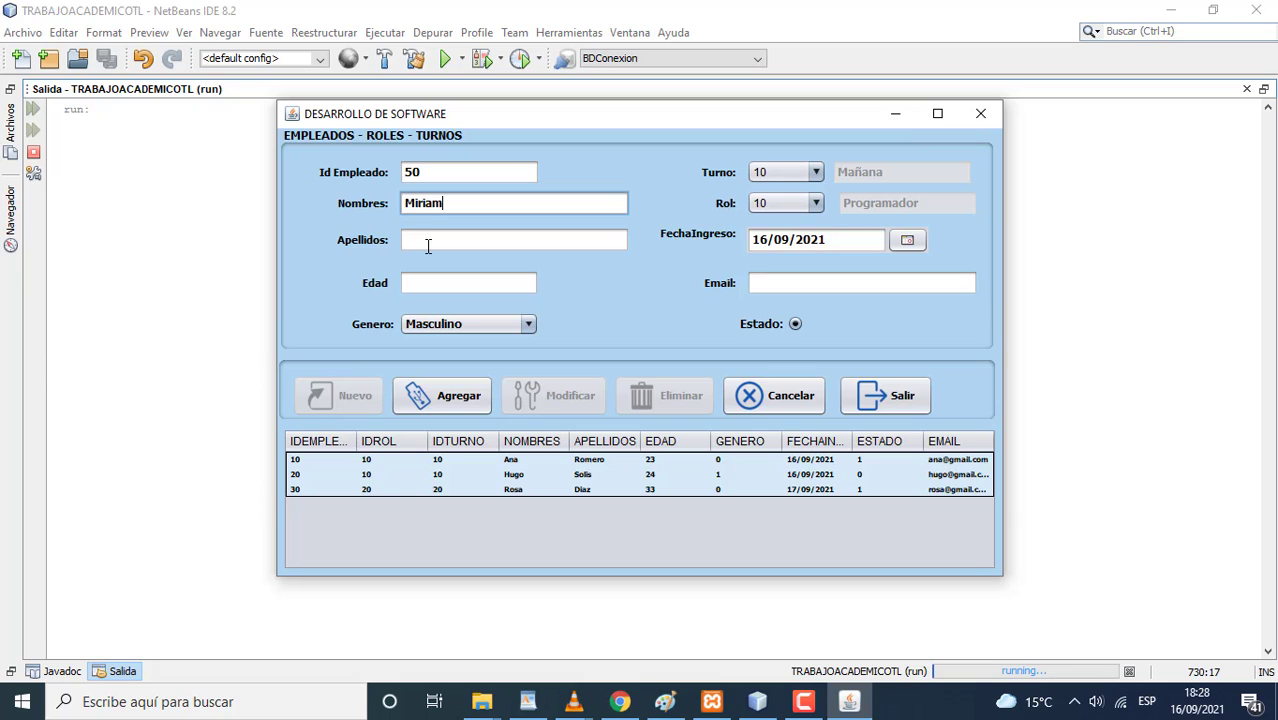
click(427, 244)
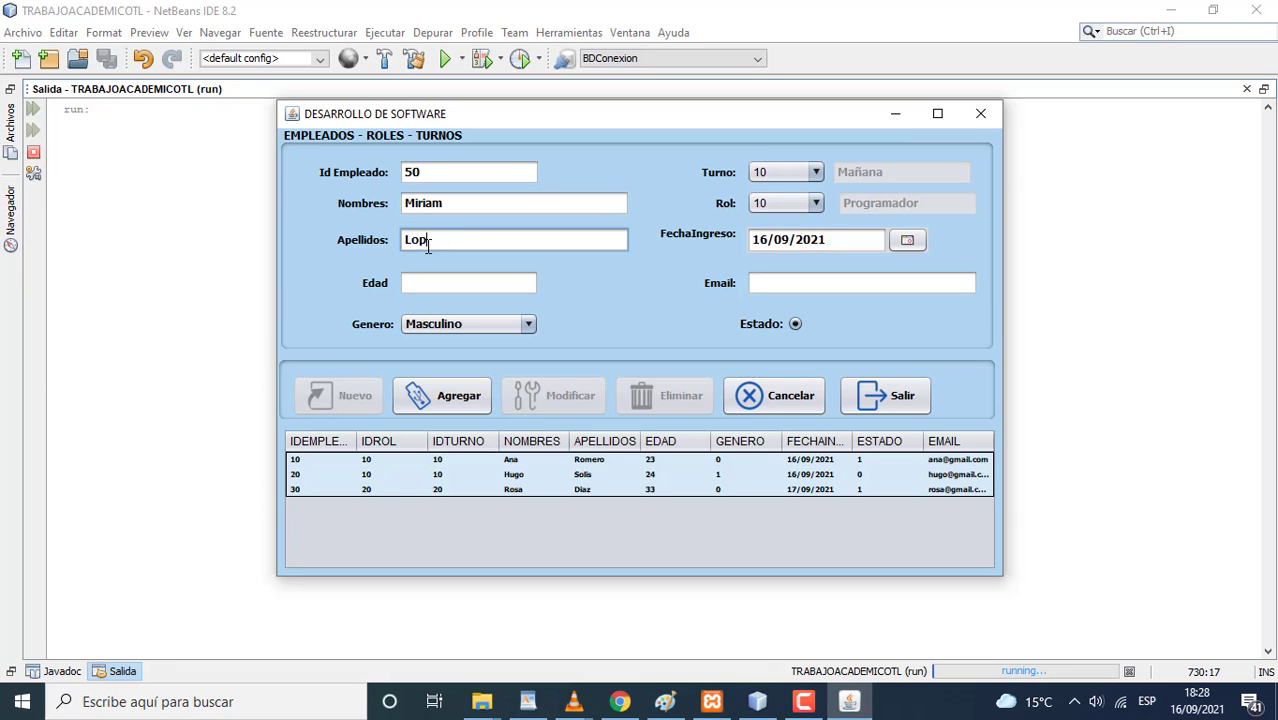
click(440, 278)
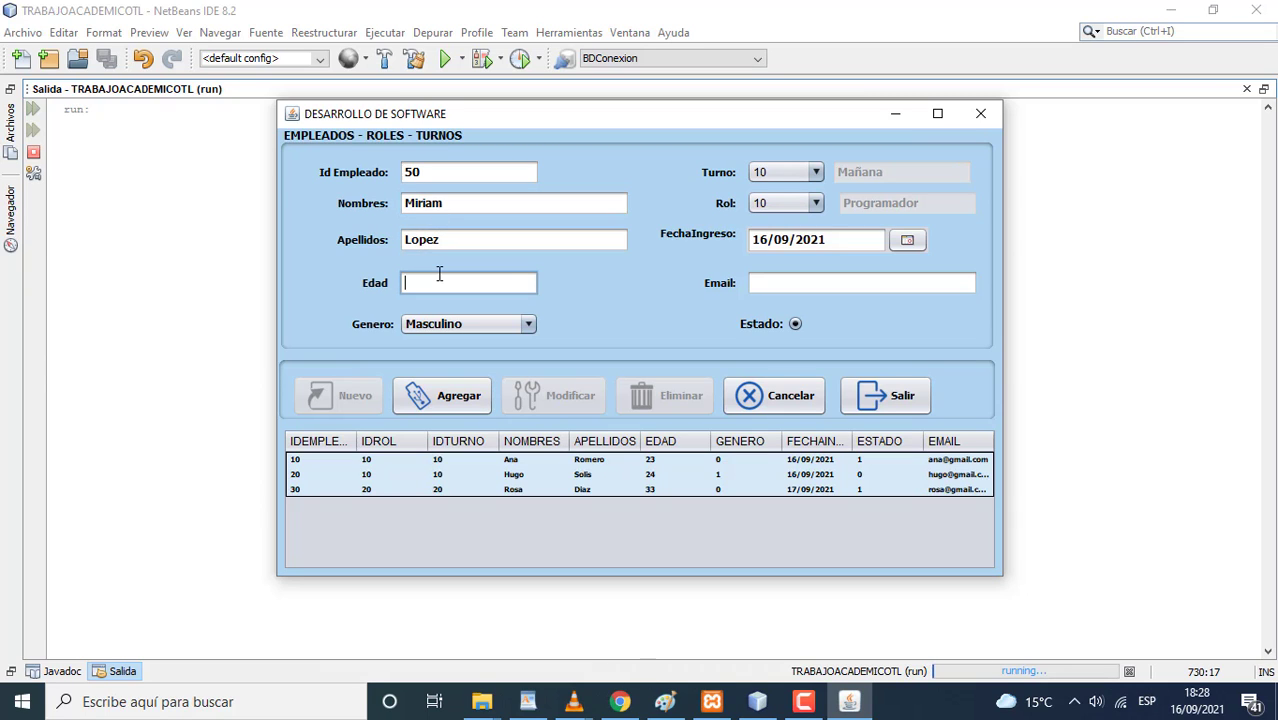
text(22)
click(458, 319)
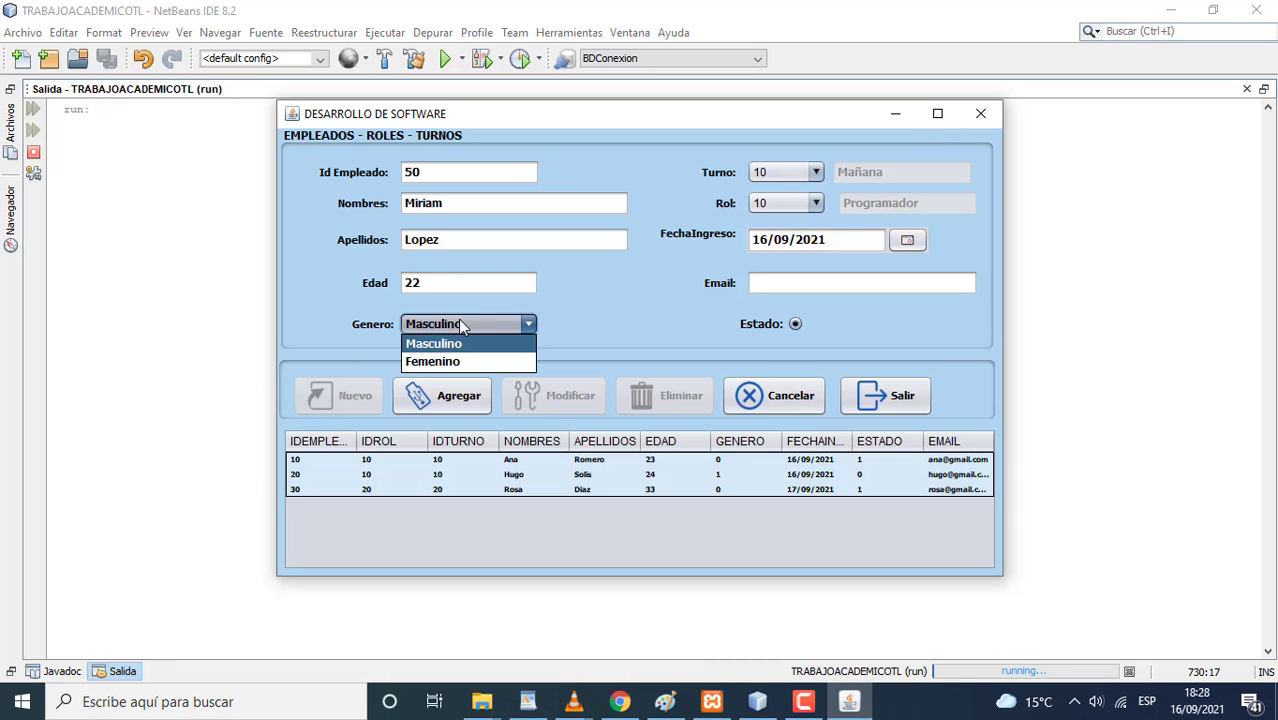
click(456, 358)
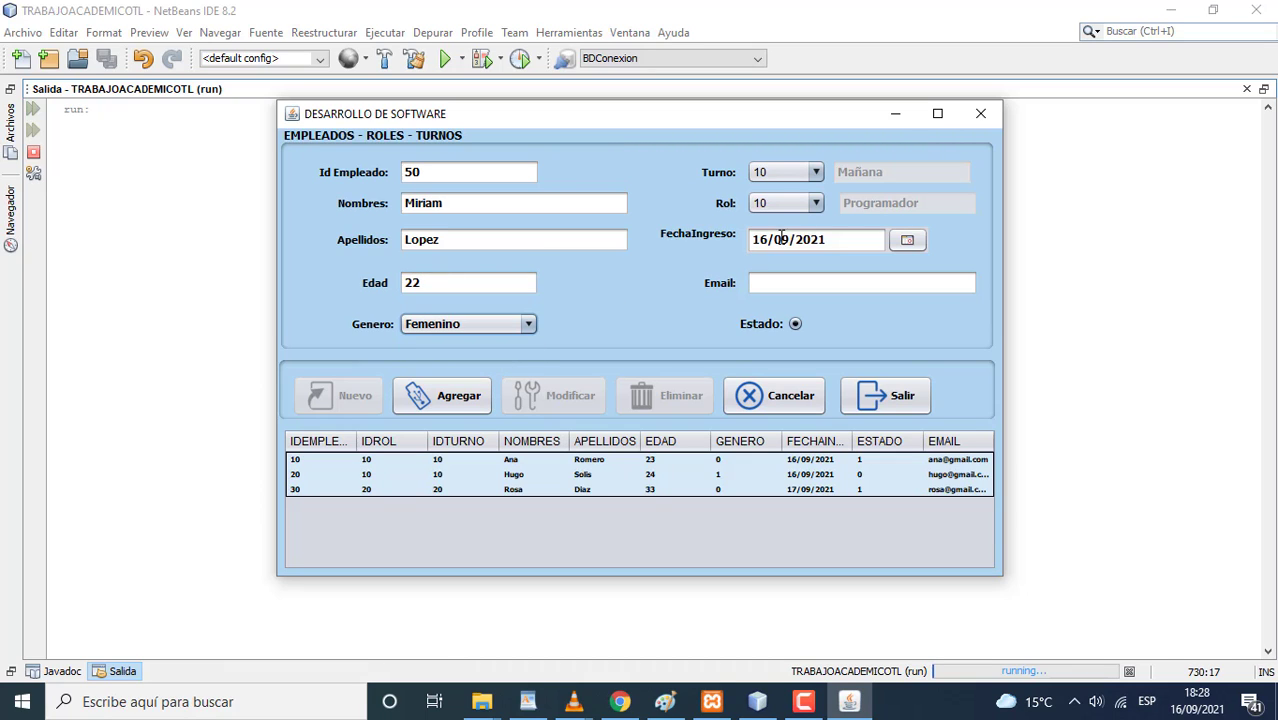
- Set shift 40 (Noche), role 40 (Contador), and enter the employee's e-mail
click(813, 173)
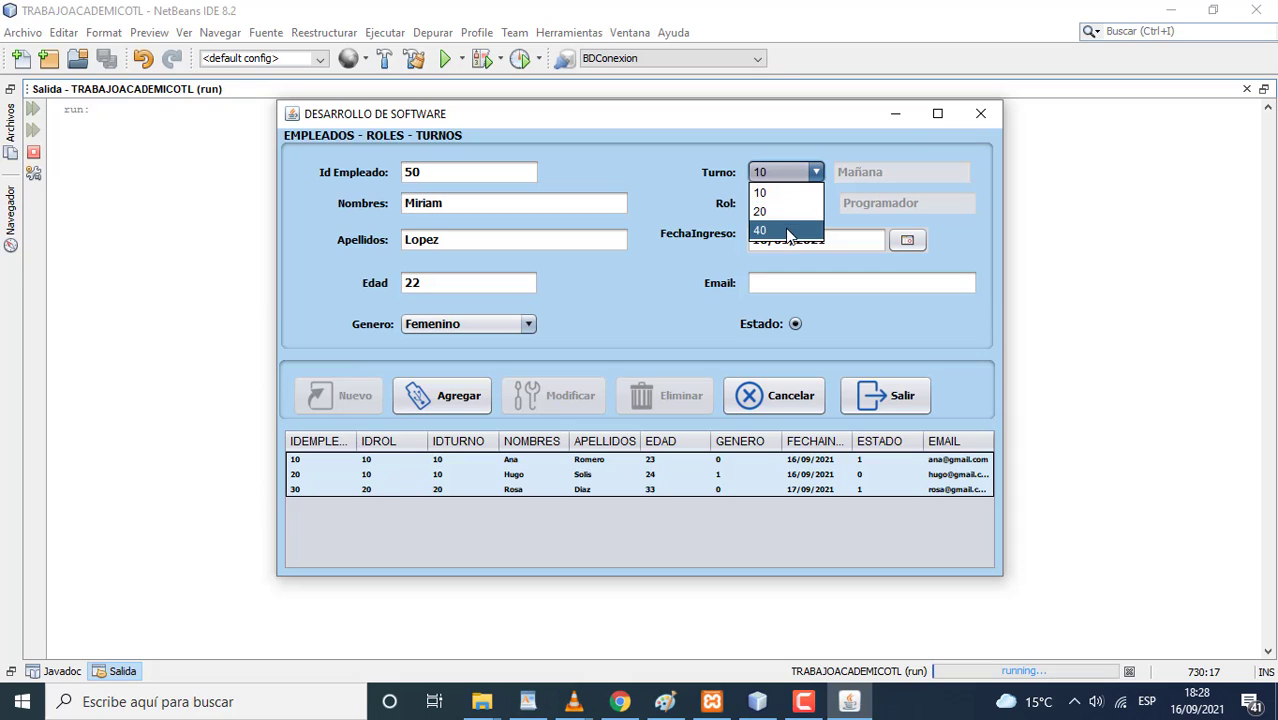
click(791, 230)
click(812, 204)
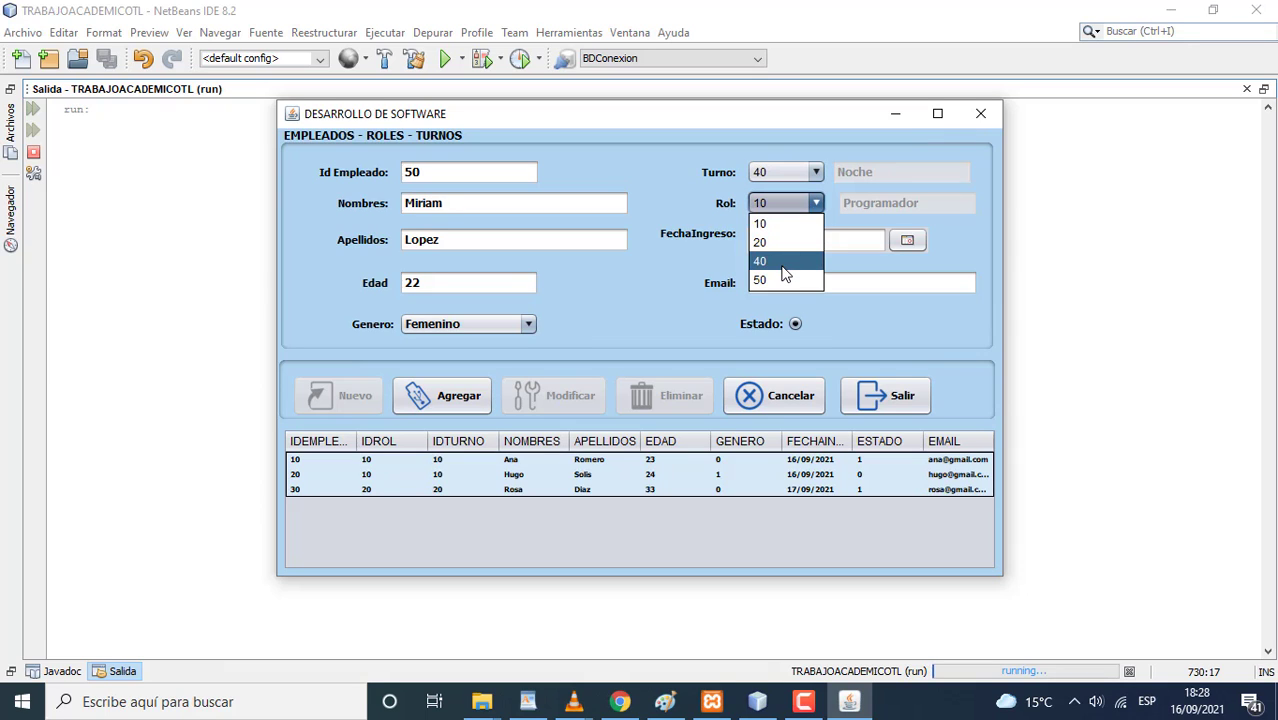
click(786, 262)
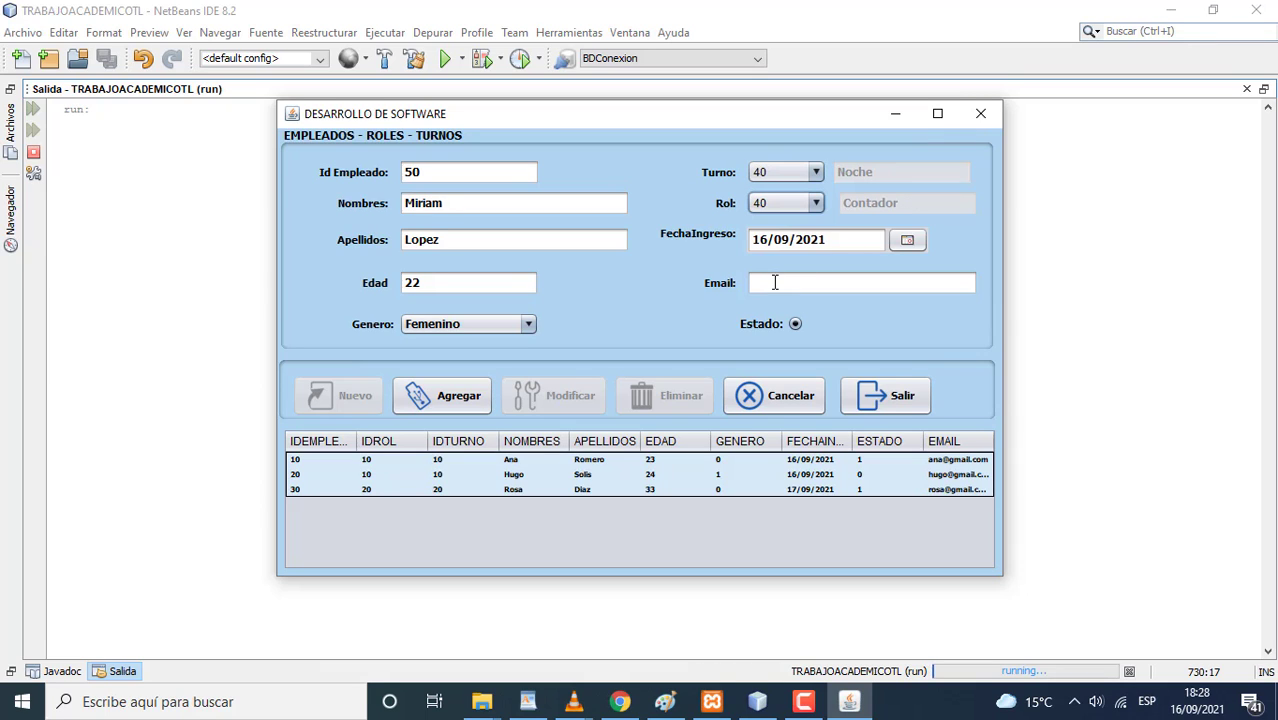
click(774, 283)
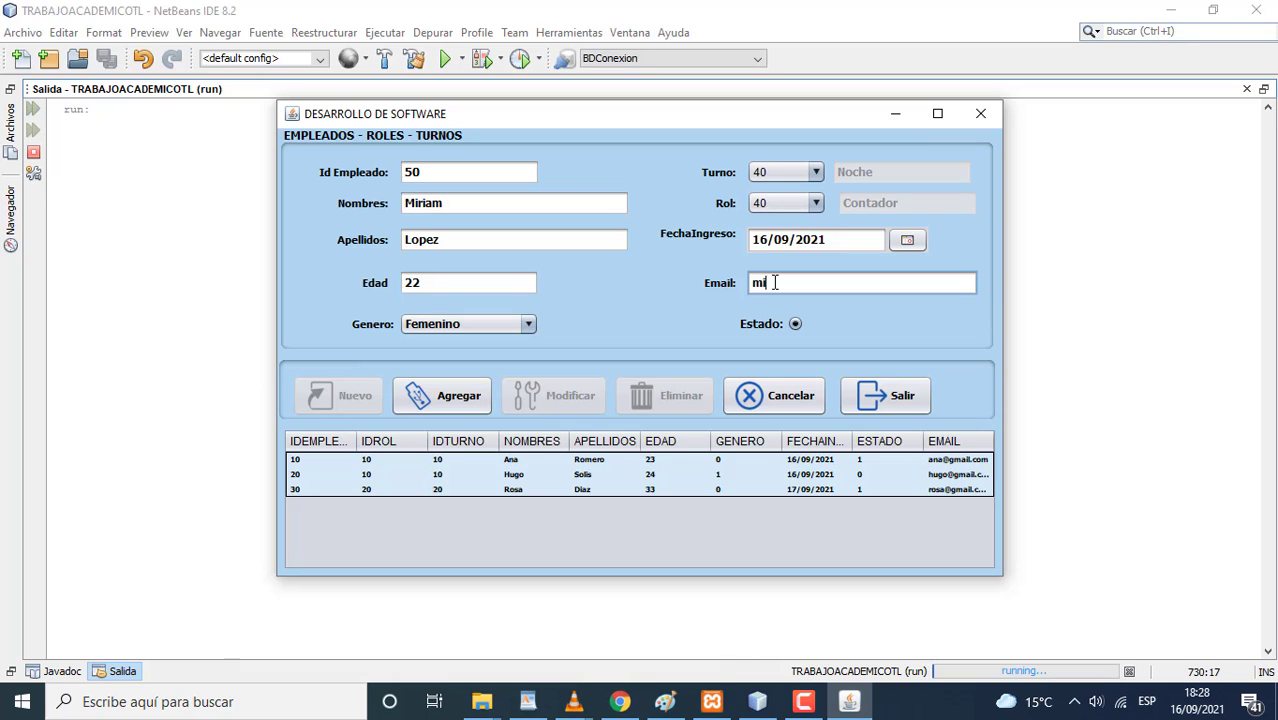
- Mark the employee inactive, set hire date 18/09/2021, and save the record
click(795, 324)
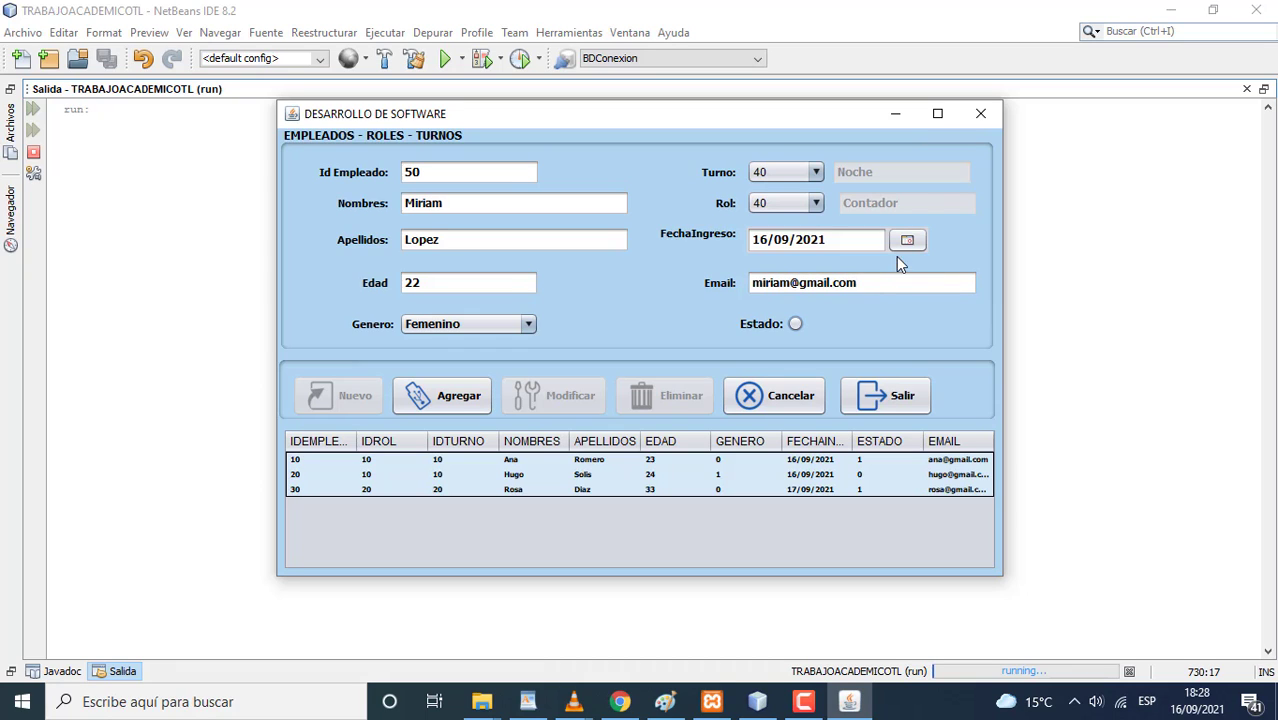
click(906, 241)
click(840, 375)
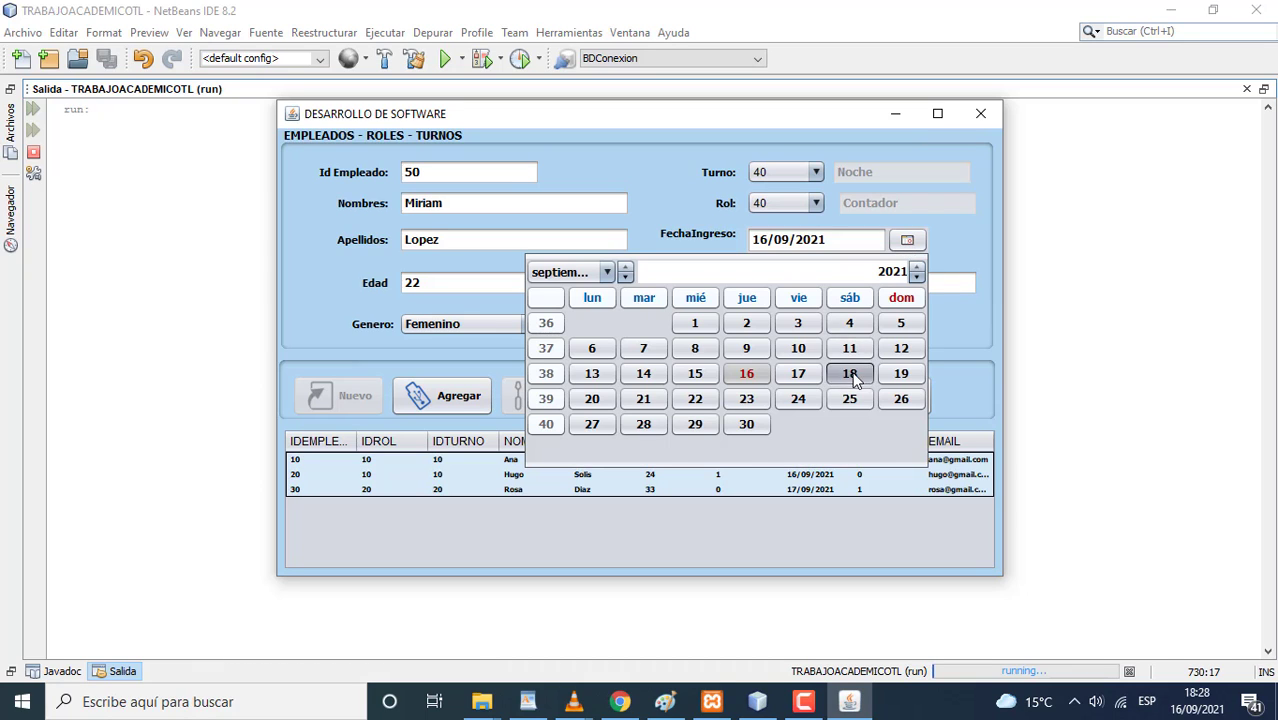
click(470, 404)
click(715, 382)
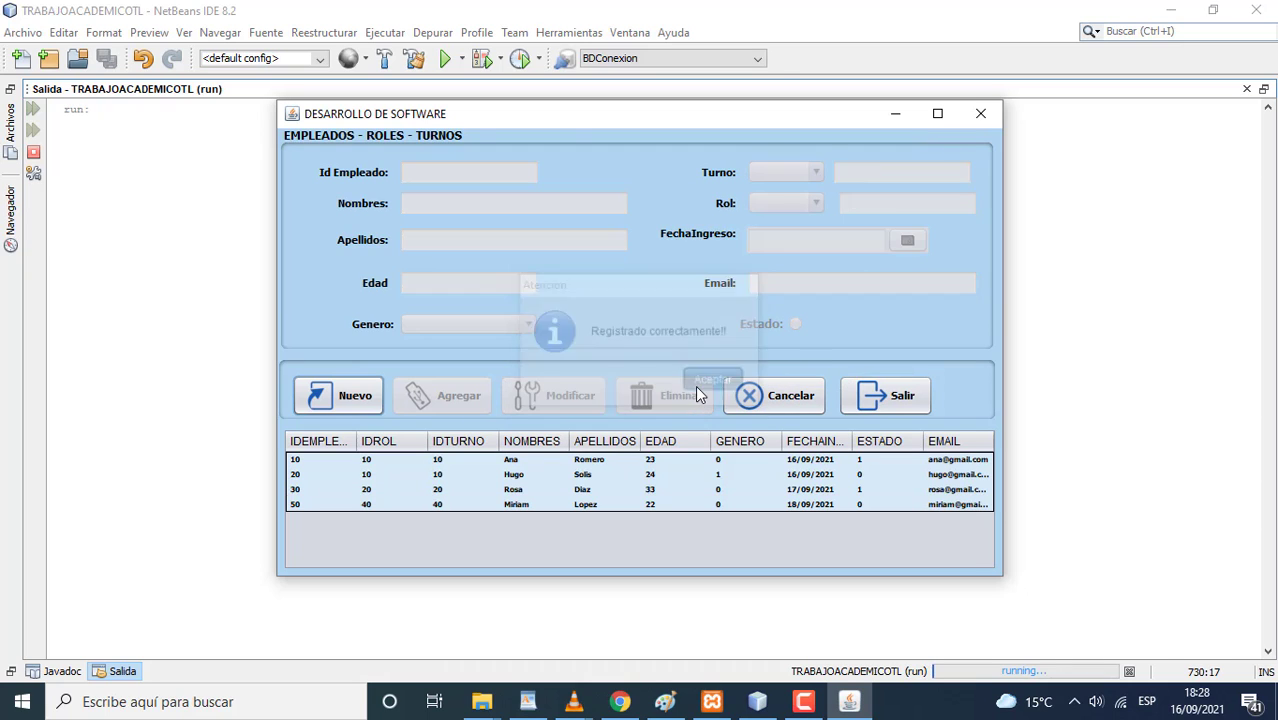
- Re-save employee 10 with gender Femenino via Modificar
click(515, 462)
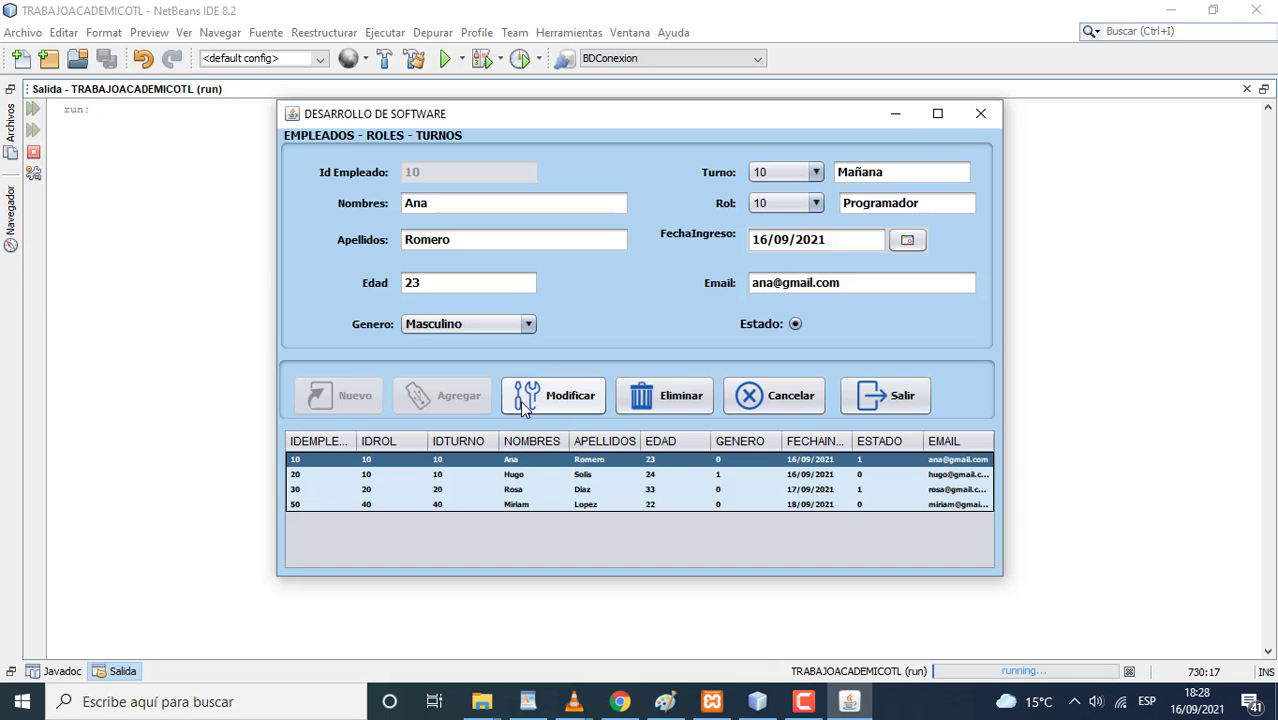
click(527, 330)
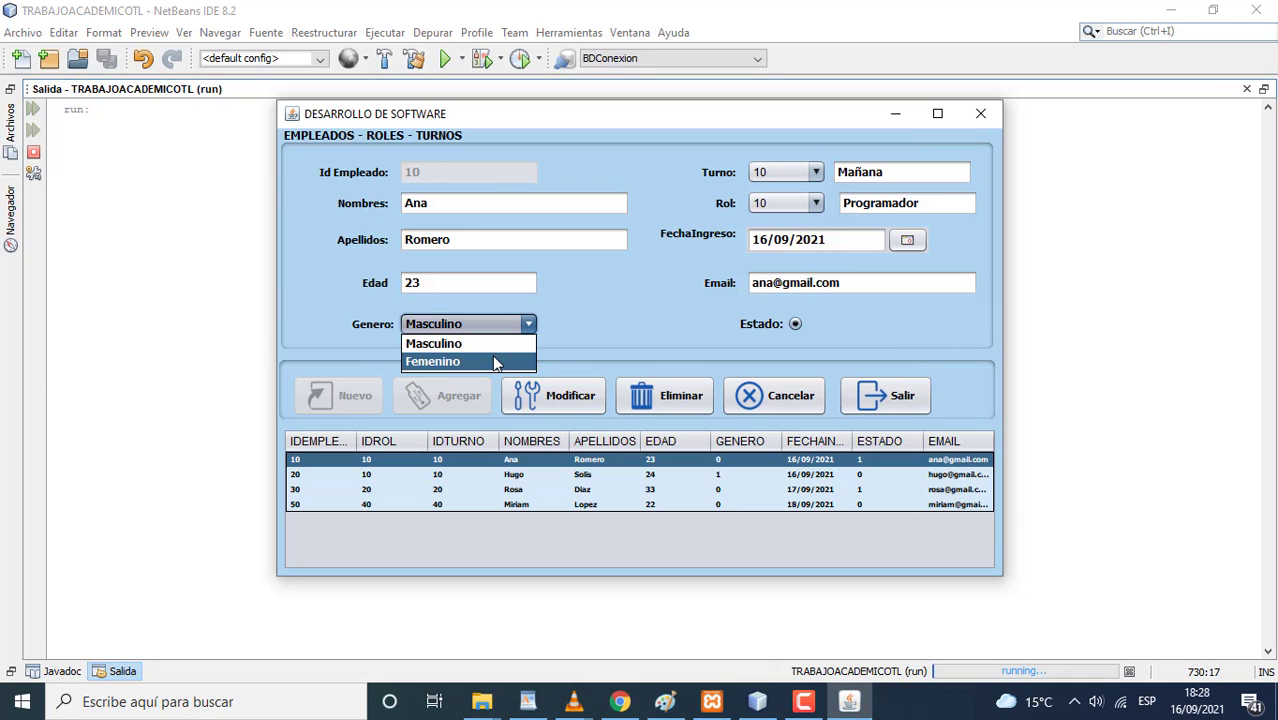
click(491, 356)
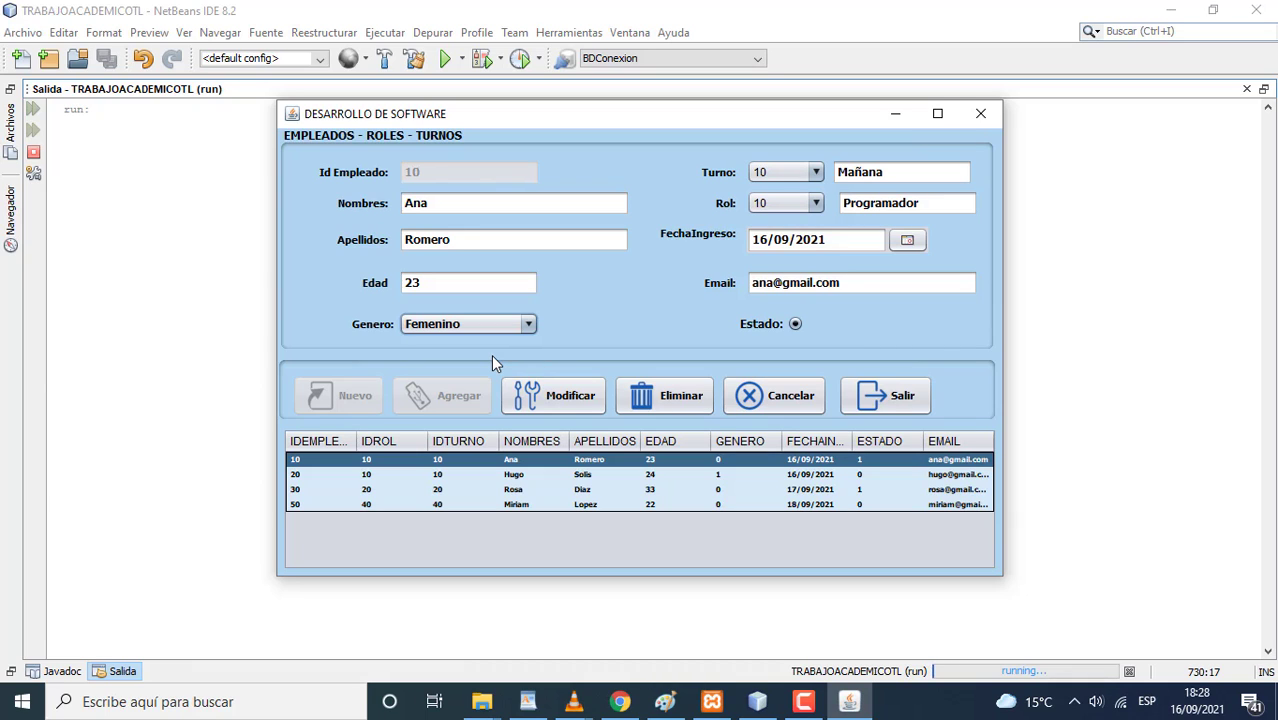
click(545, 397)
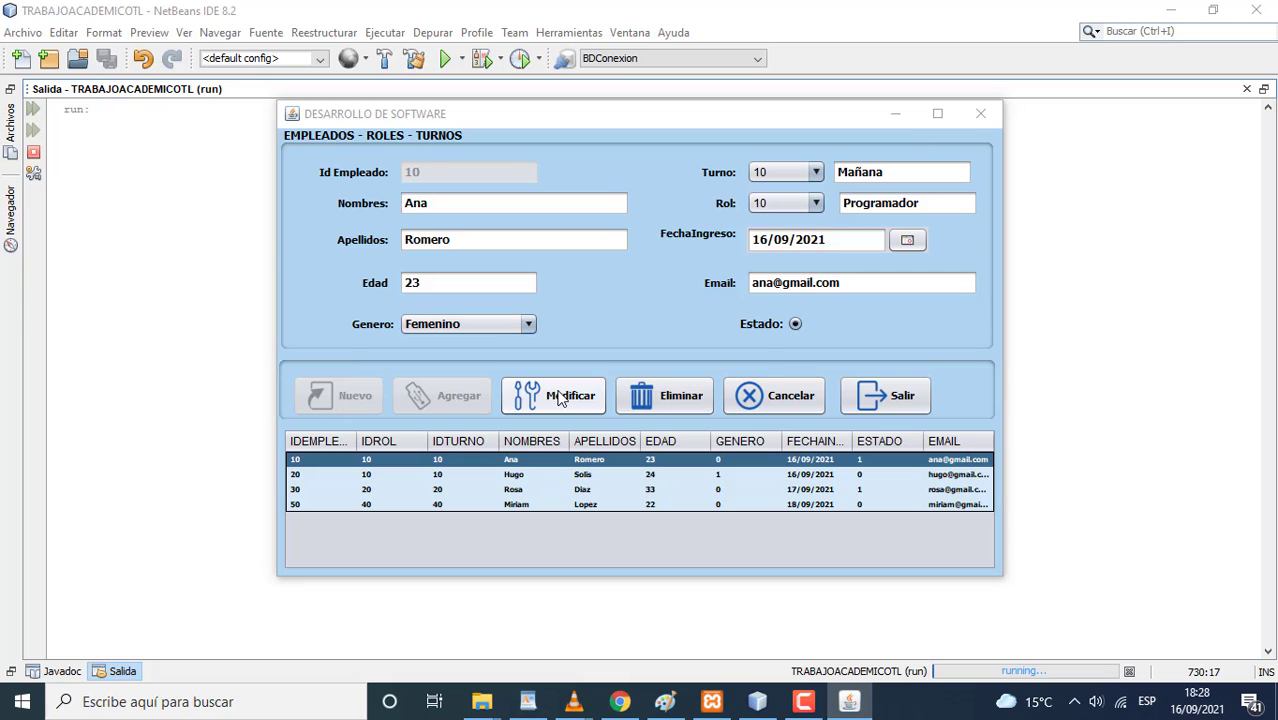
click(714, 381)
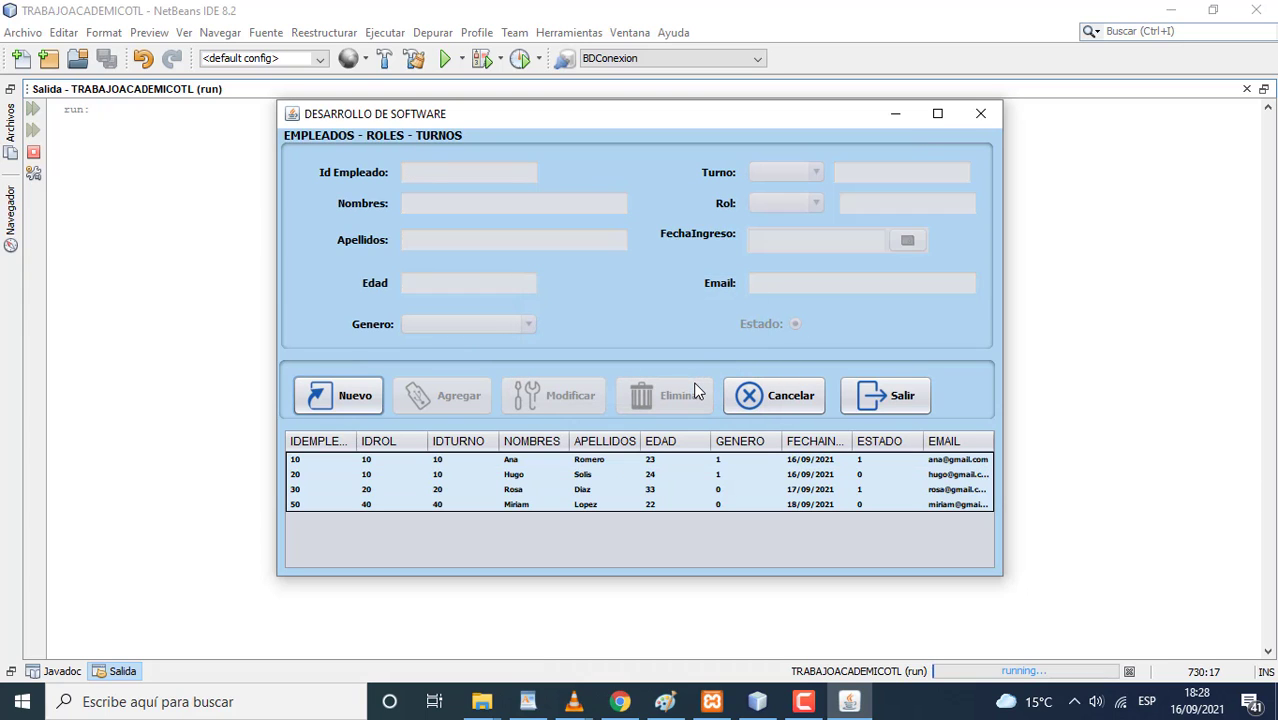
- Change employee 10's shift to 20 (Tarde), save it, and reload the row to check
click(605, 462)
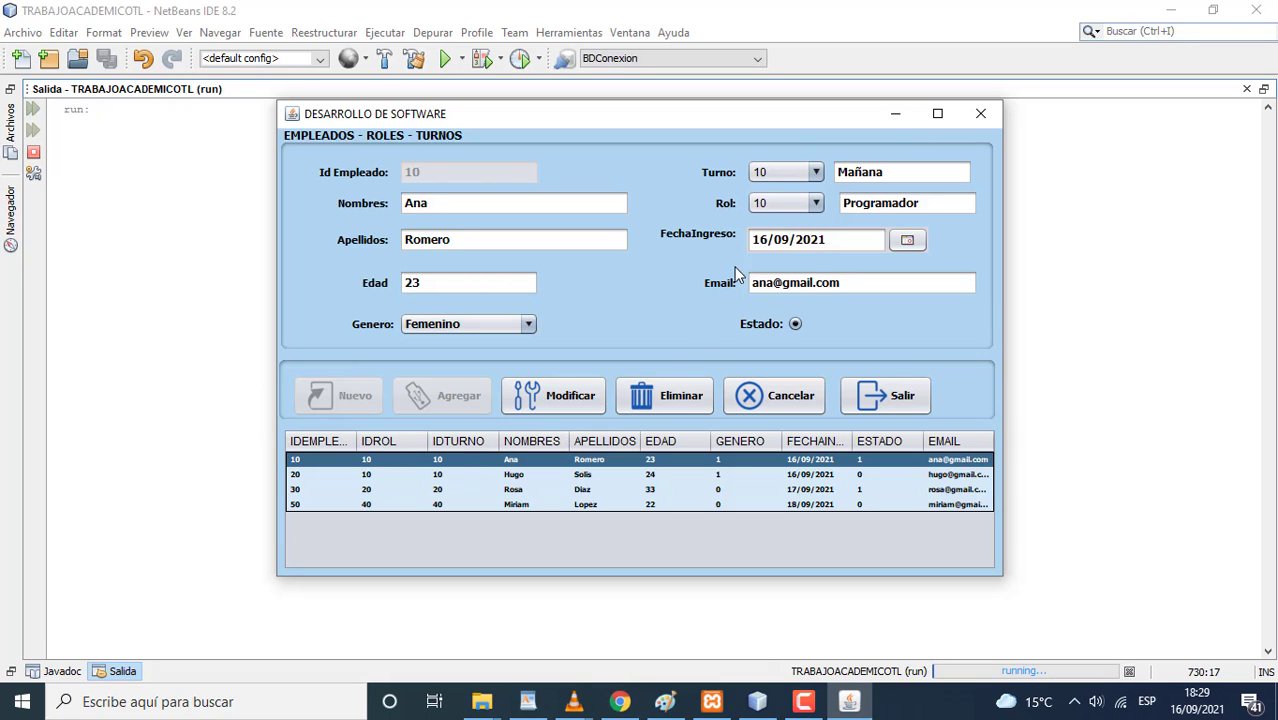
click(815, 174)
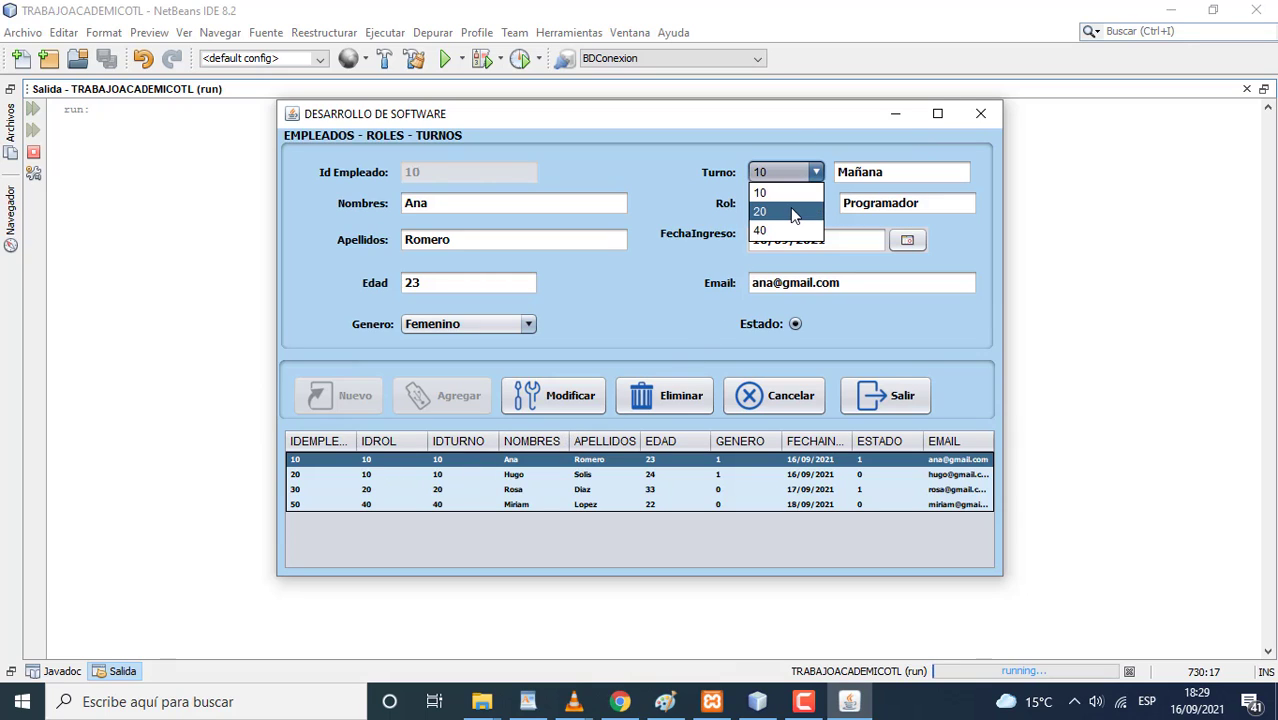
click(790, 210)
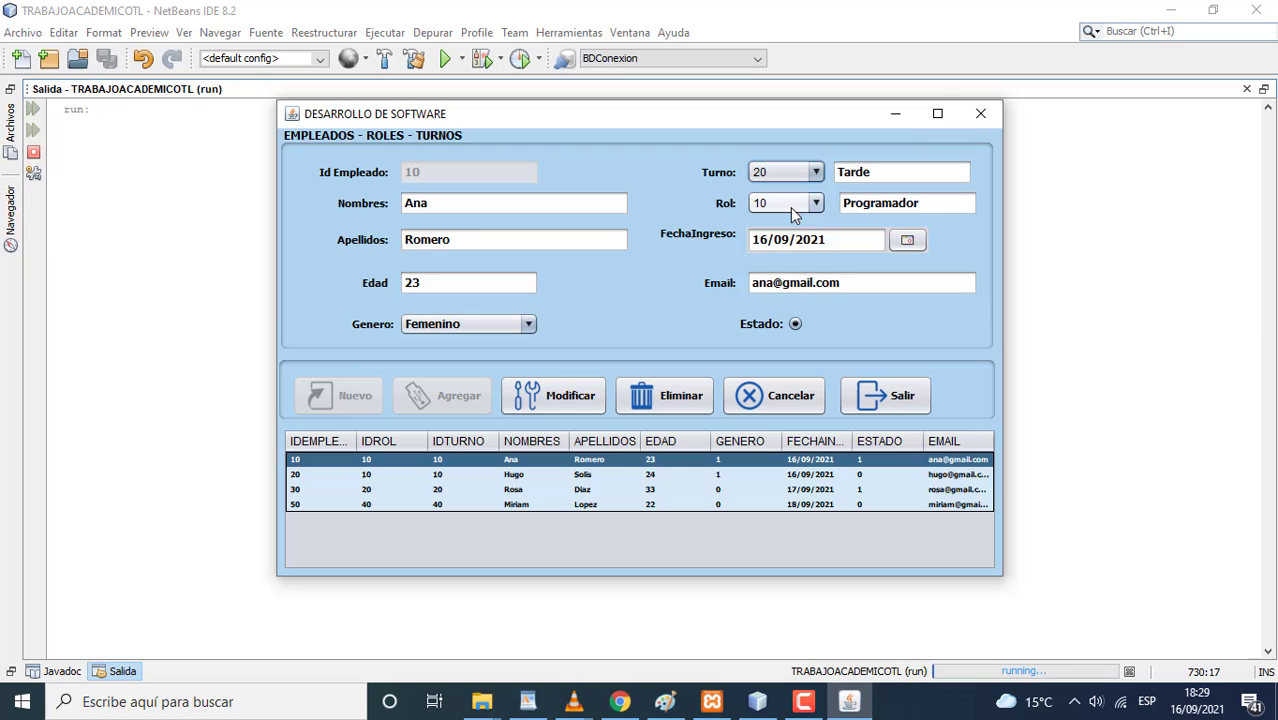
click(573, 397)
click(704, 380)
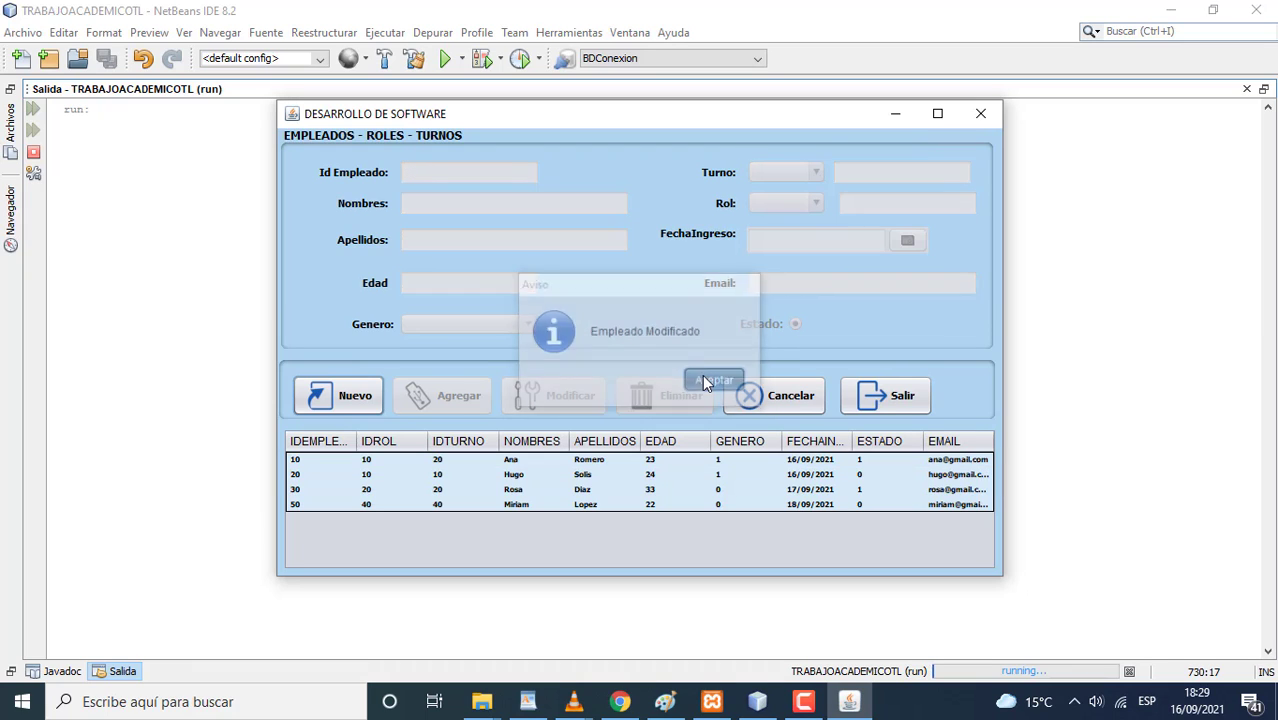
click(471, 464)
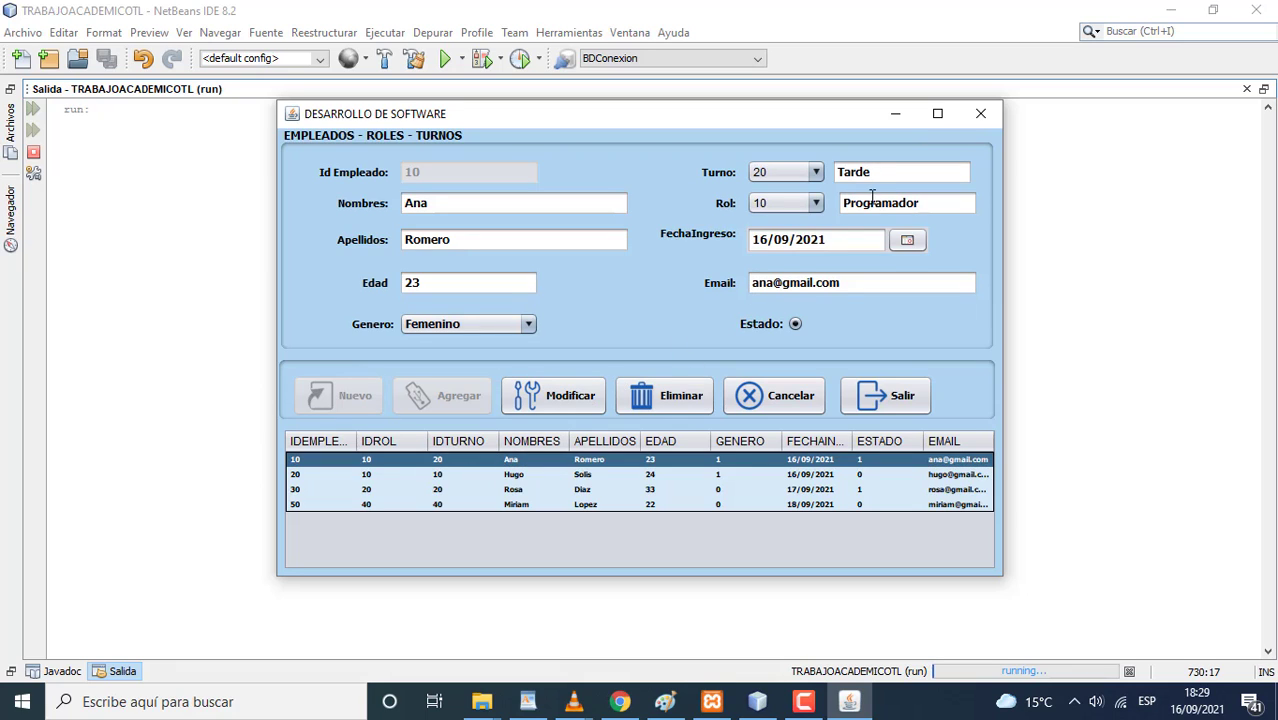
- Change employee 20's gender to Masculino and save the modification
click(539, 476)
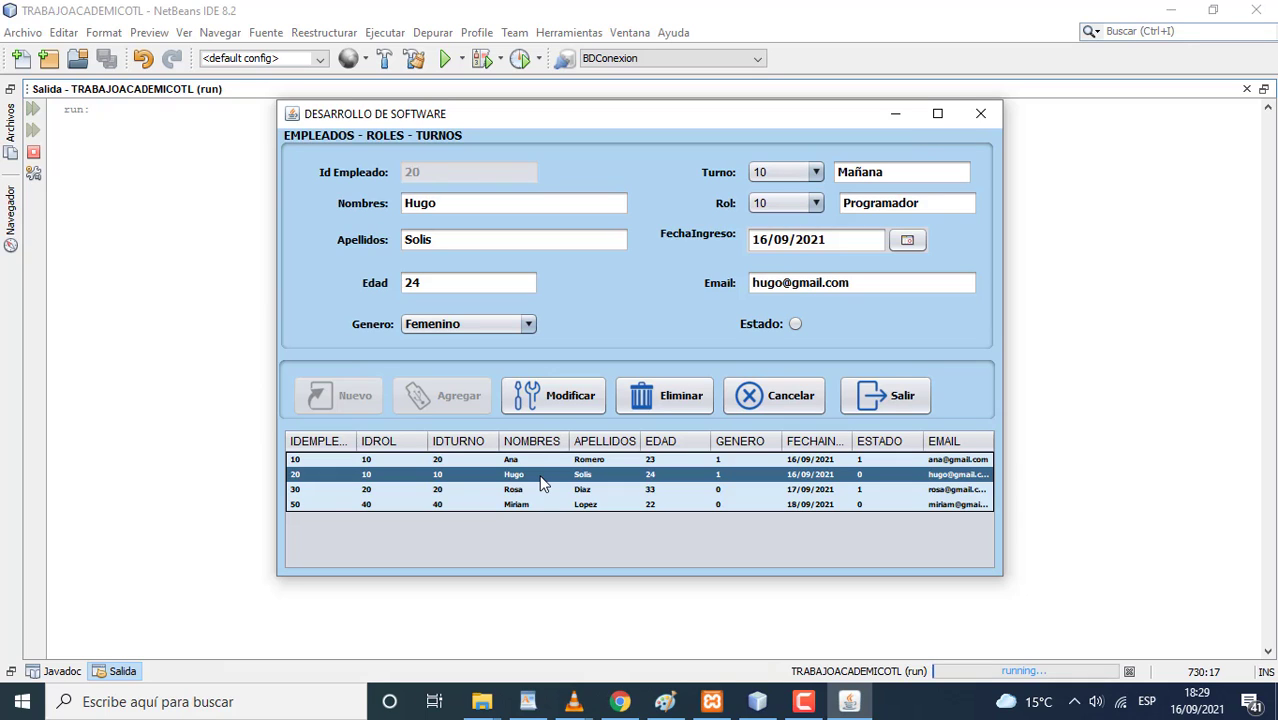
click(530, 325)
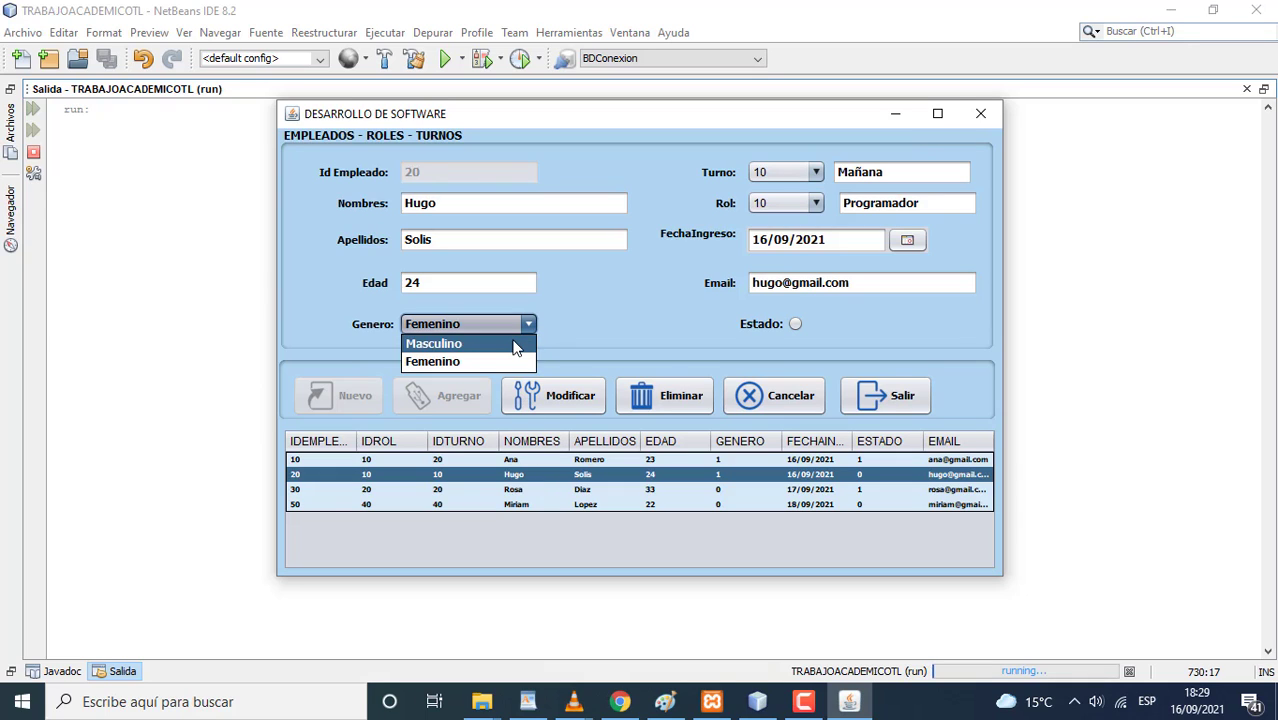
click(515, 346)
click(560, 397)
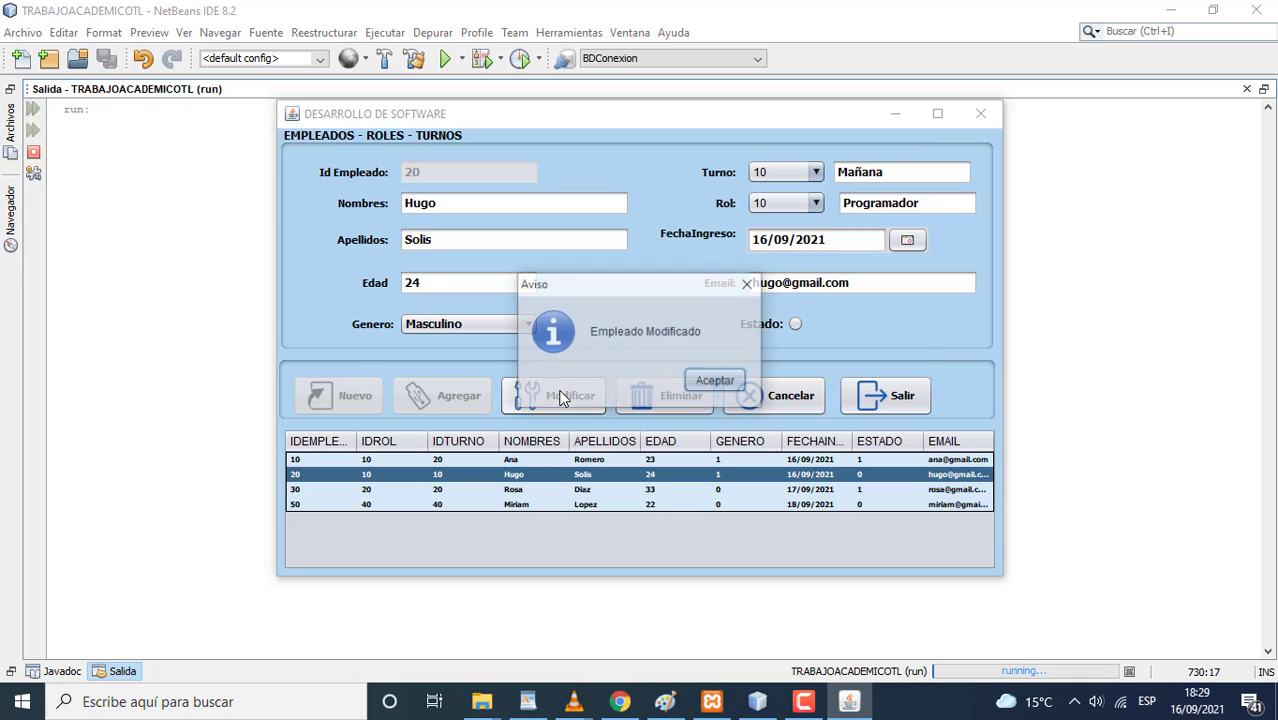
click(690, 378)
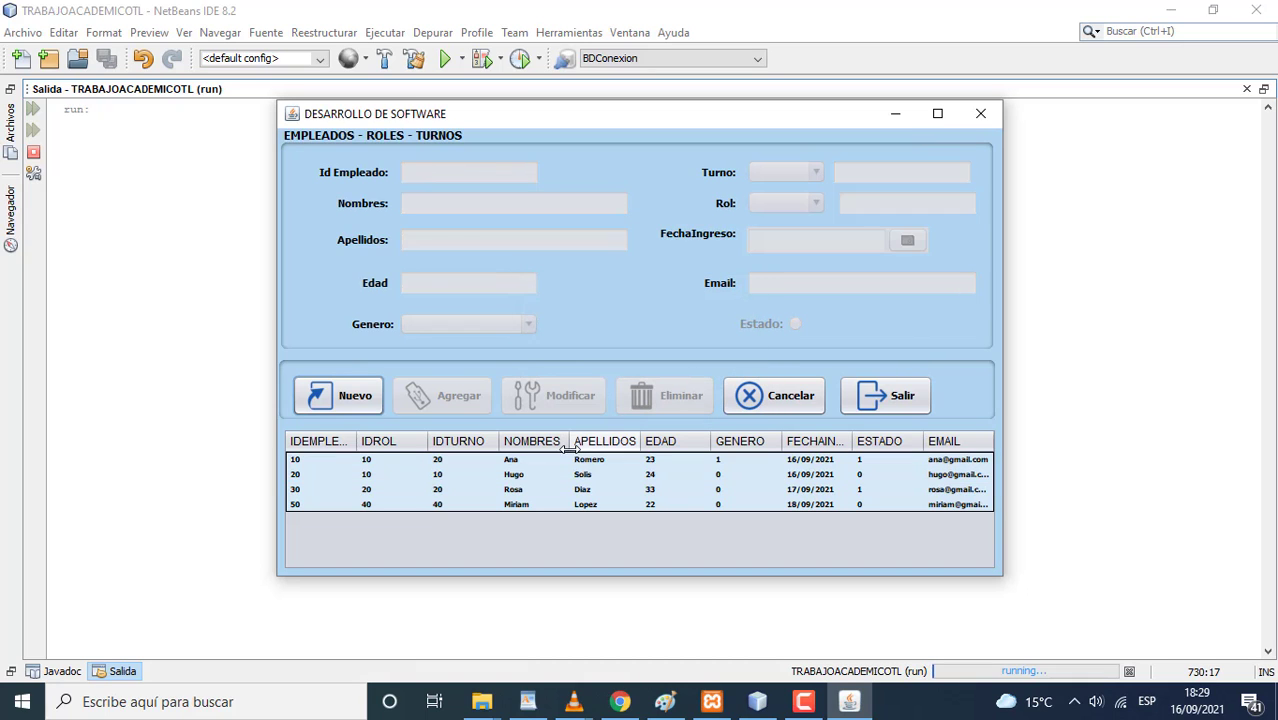
- Give employee 20 role 20 (Secretaria) and save the modification
click(470, 474)
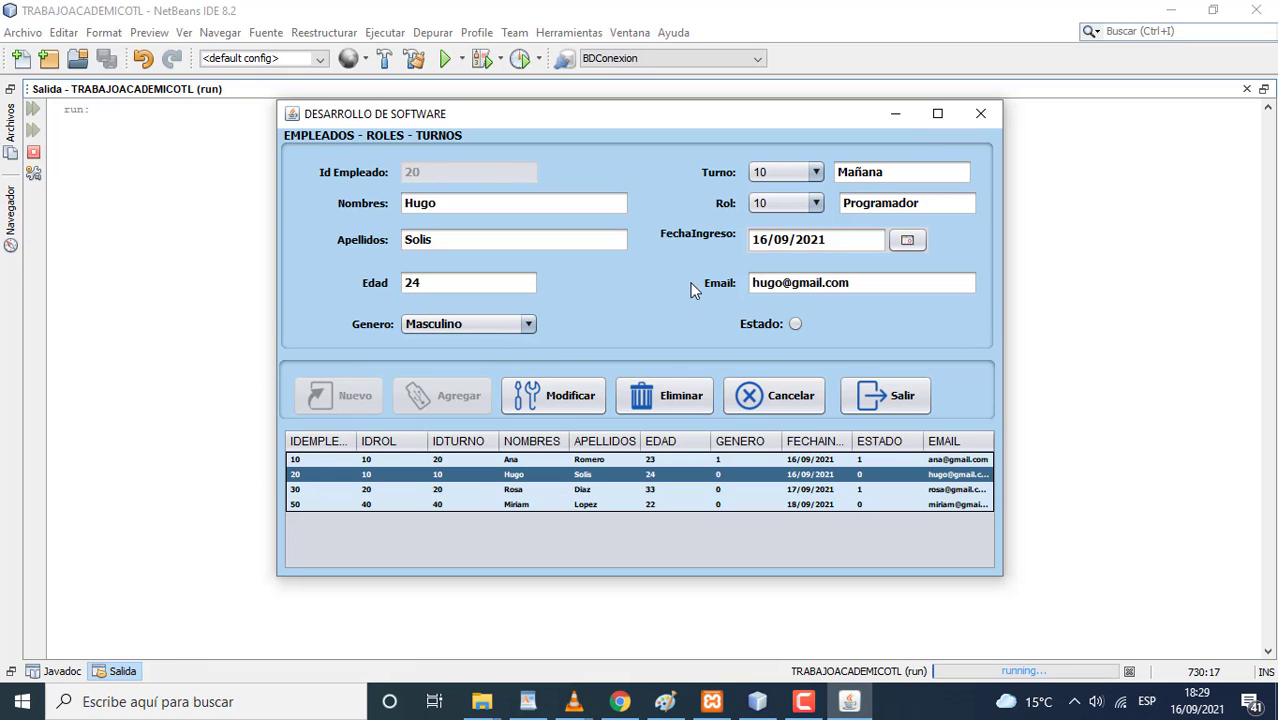
click(813, 210)
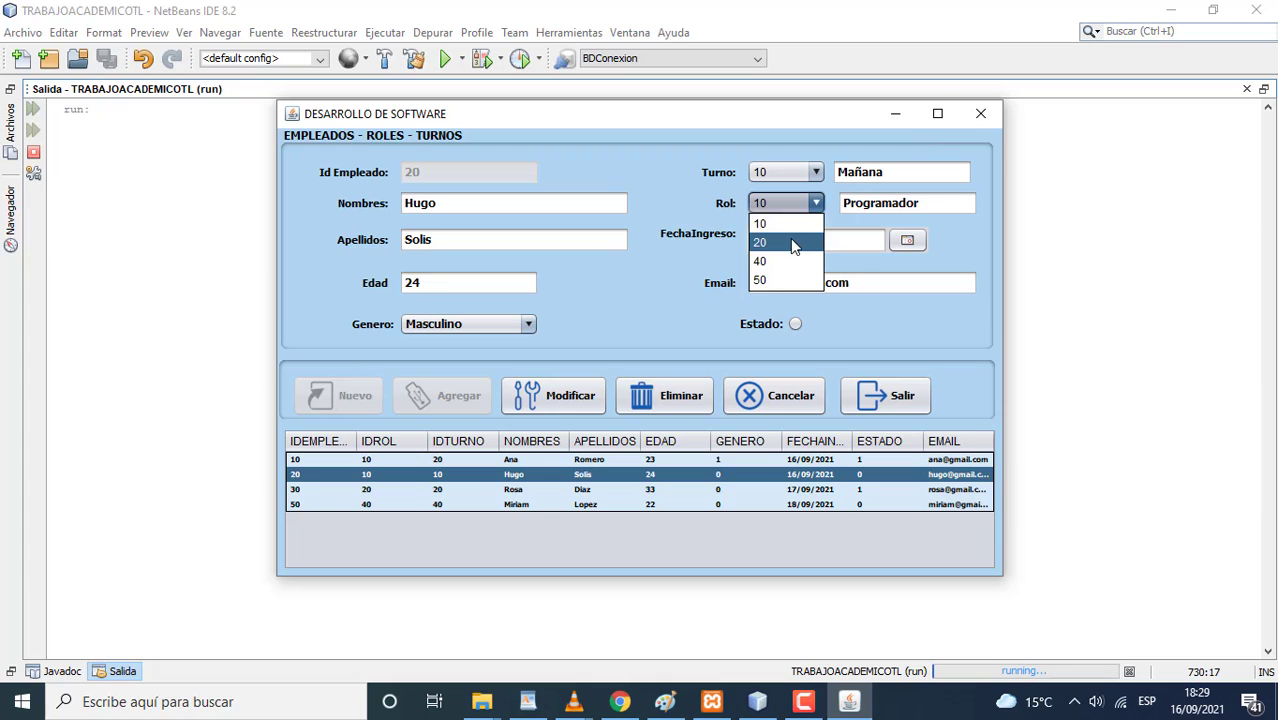
click(792, 243)
click(590, 395)
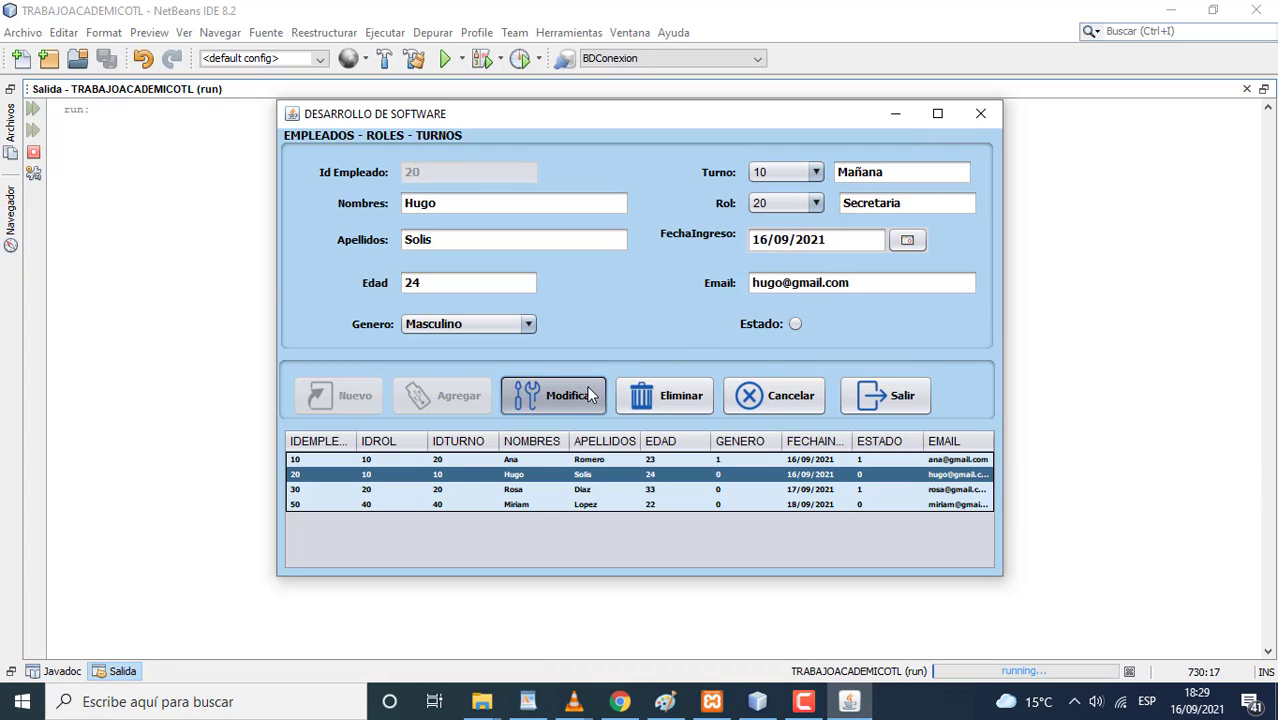
click(697, 379)
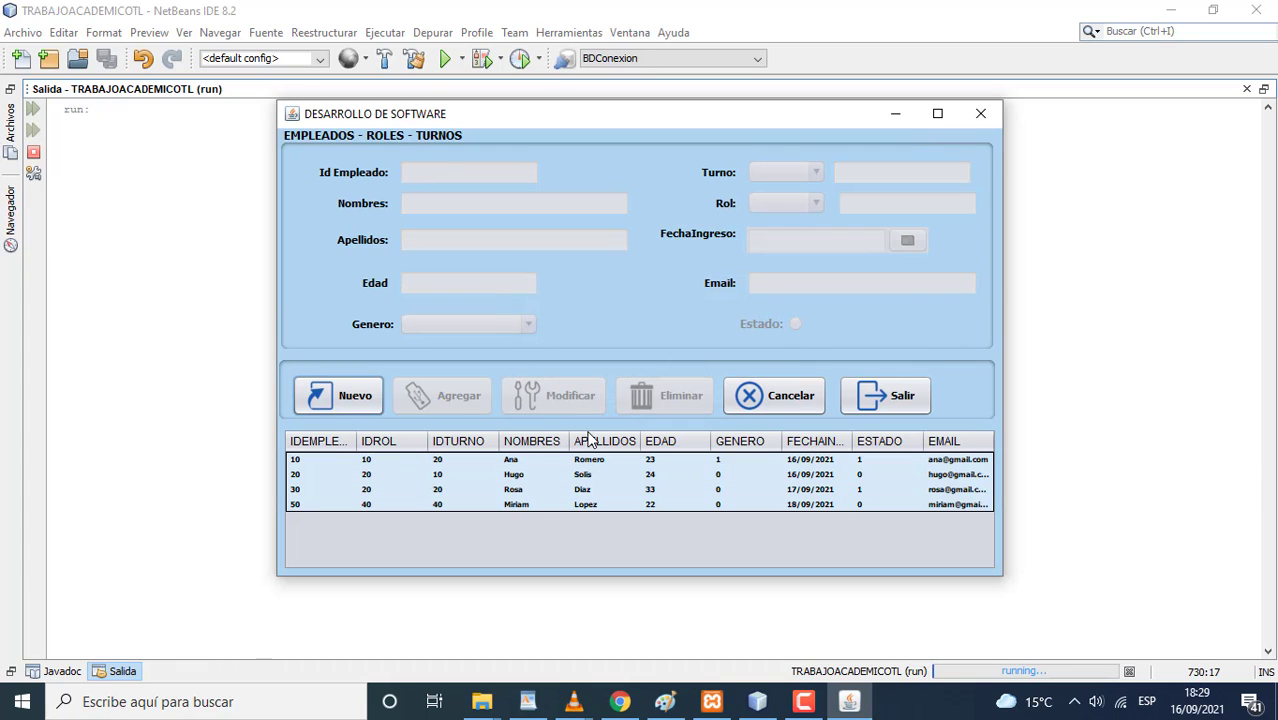
- Change employee 20's role to 50 (Administrador), save, and verify the row
click(497, 474)
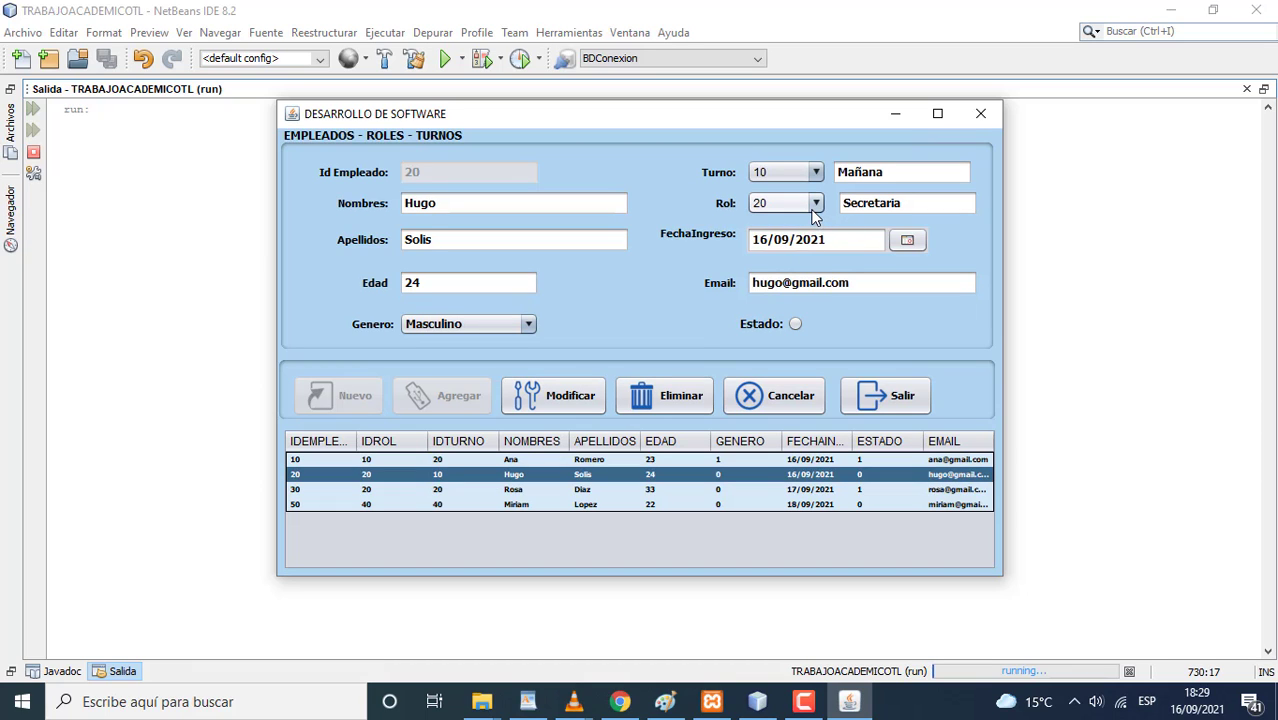
click(815, 207)
click(800, 281)
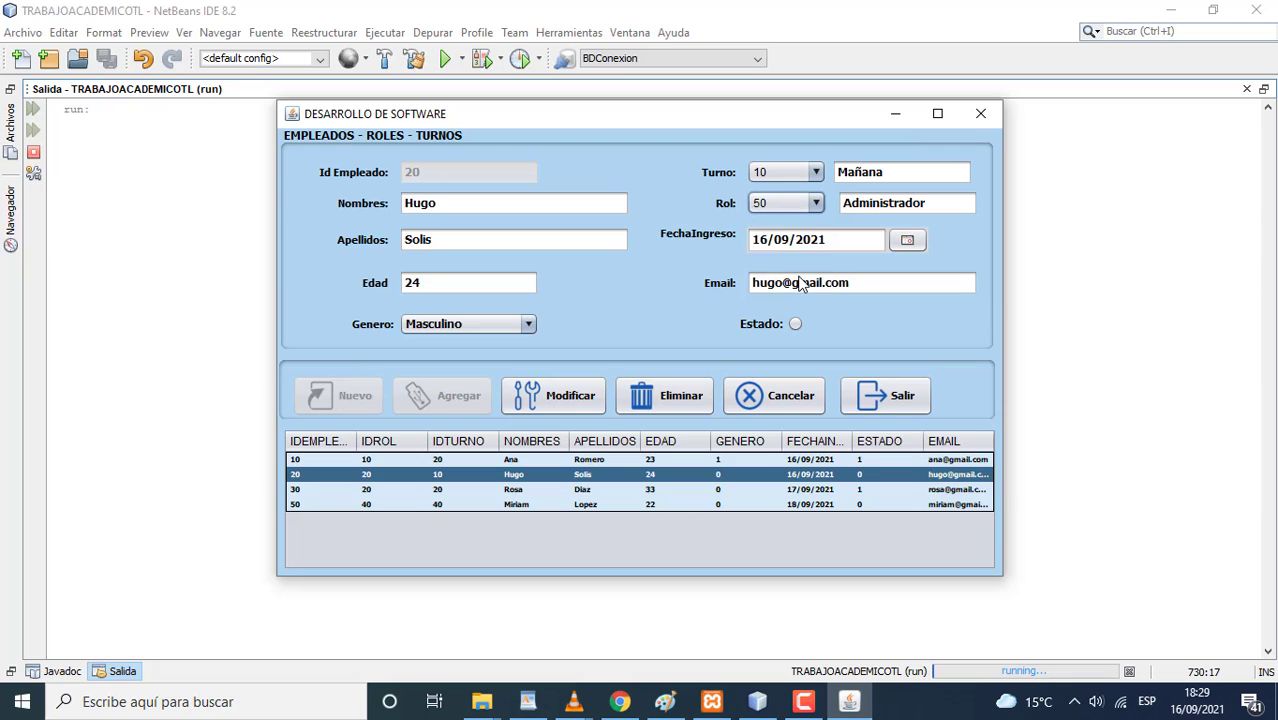
click(588, 398)
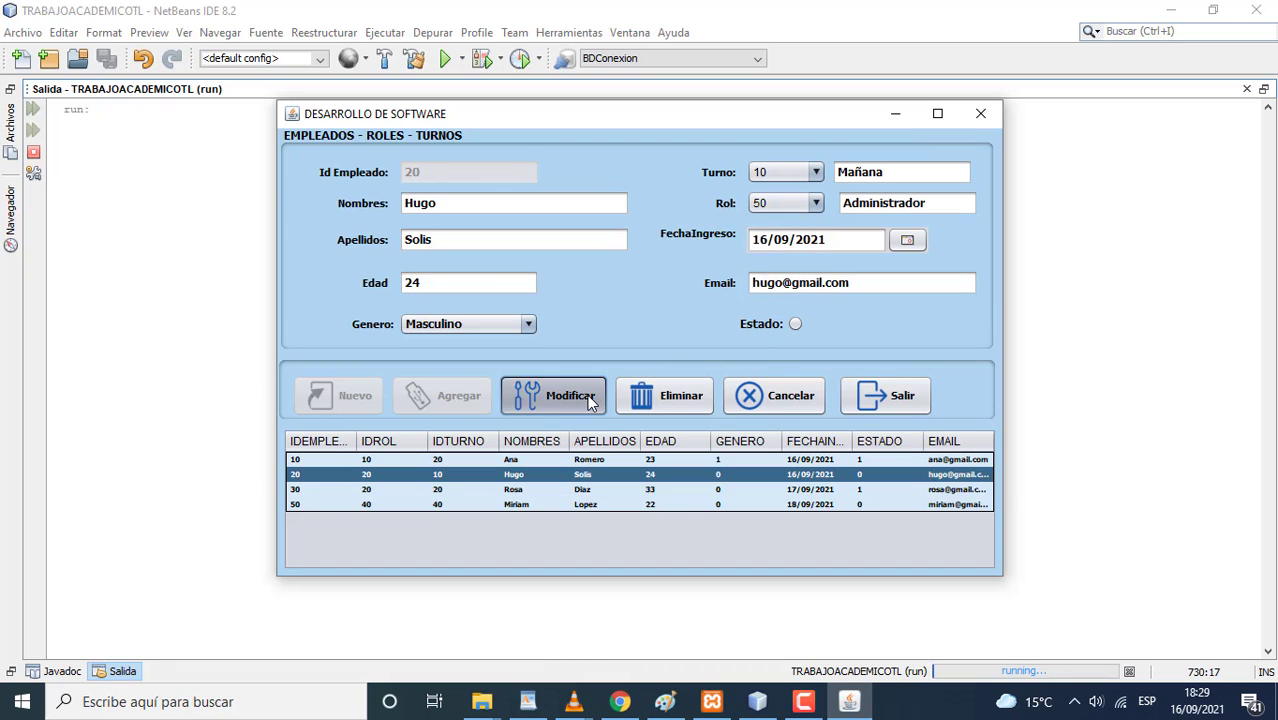
click(711, 381)
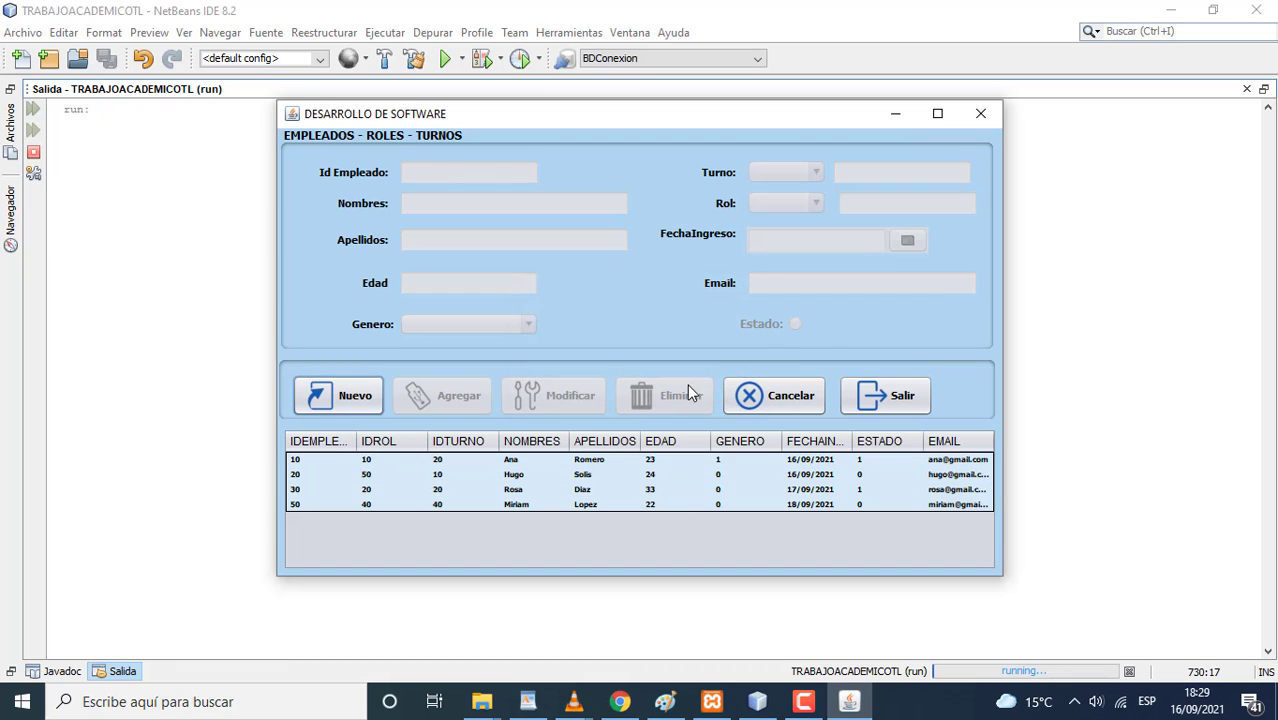
click(575, 473)
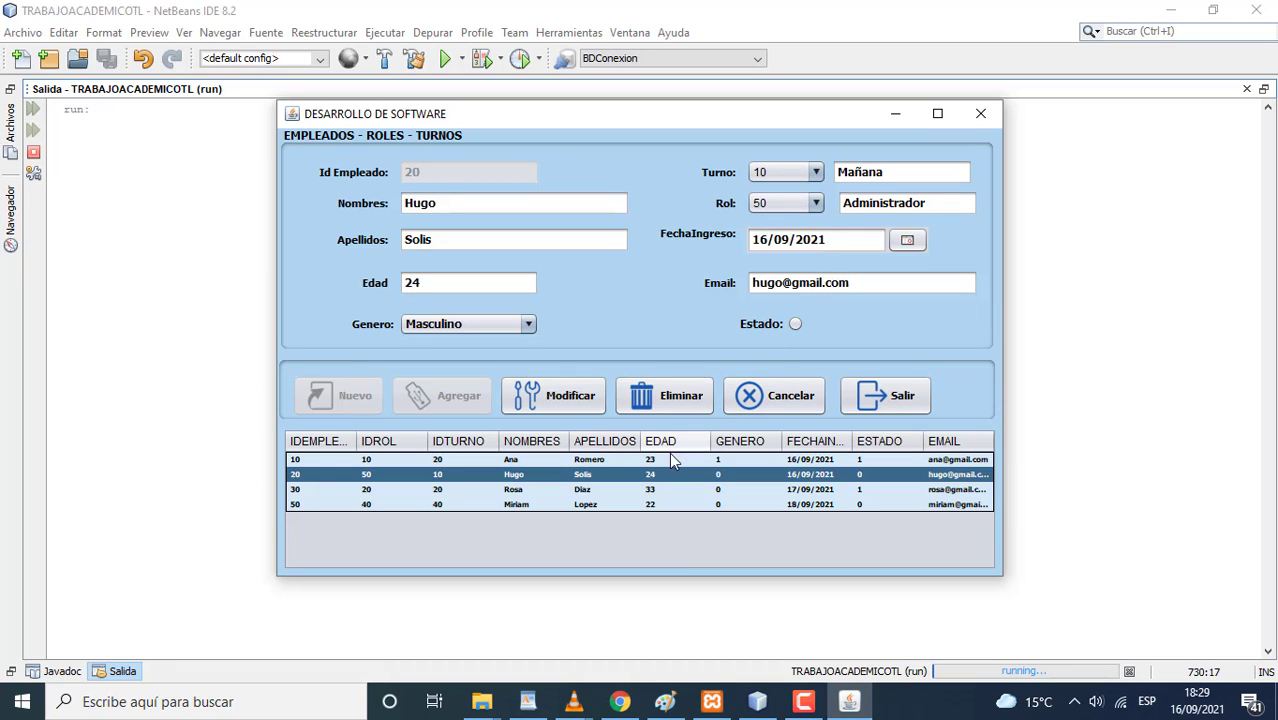
click(615, 488)
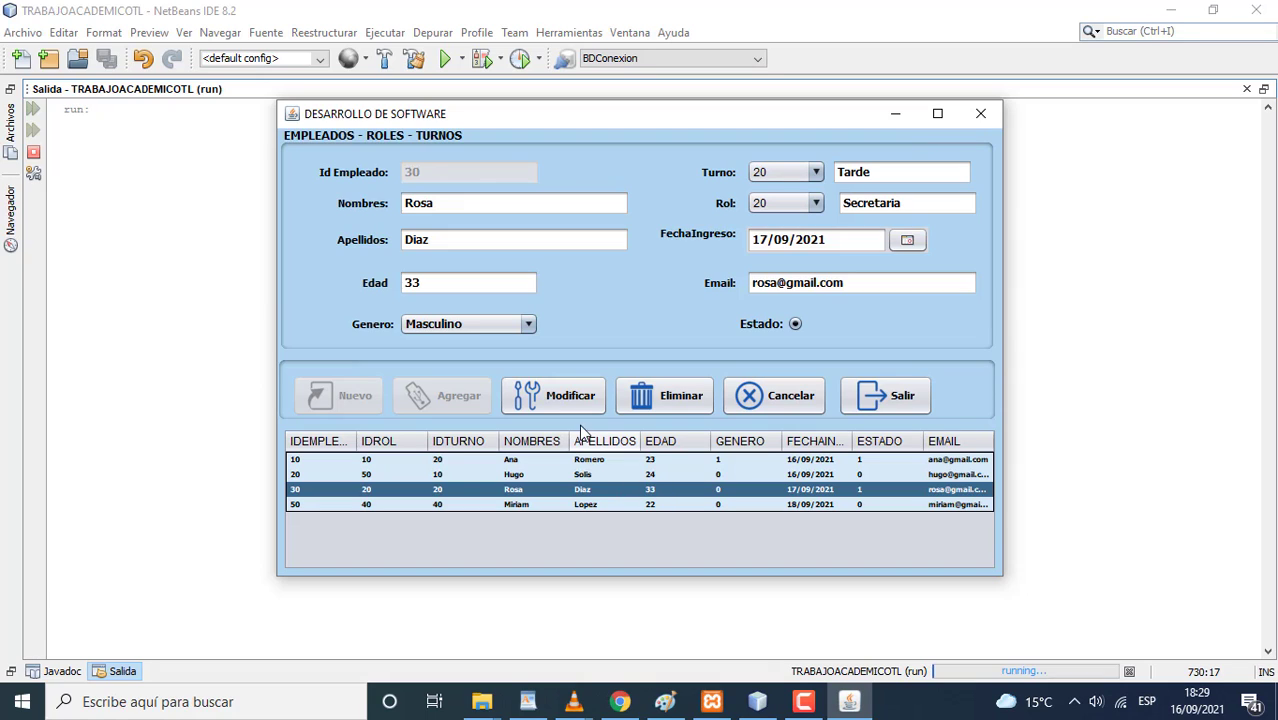
- Re-save employee 30's record after touching the first-name field
click(463, 215)
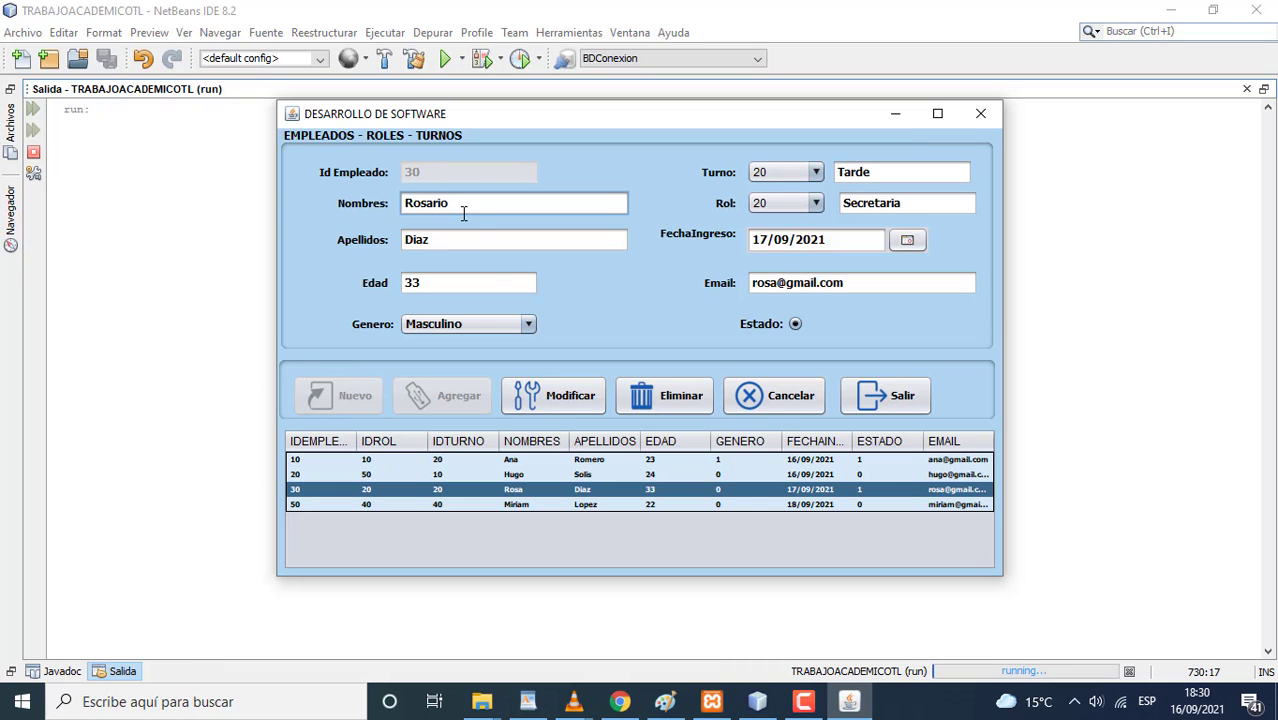
click(562, 398)
click(699, 385)
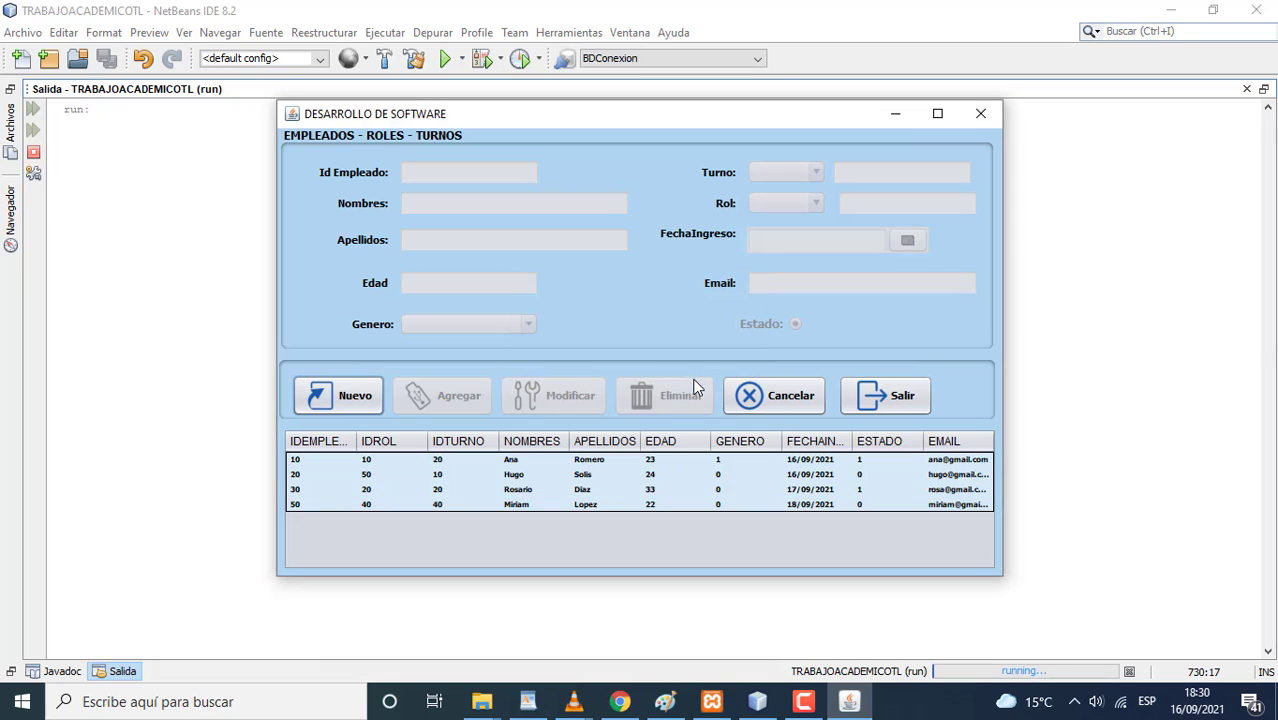
click(536, 491)
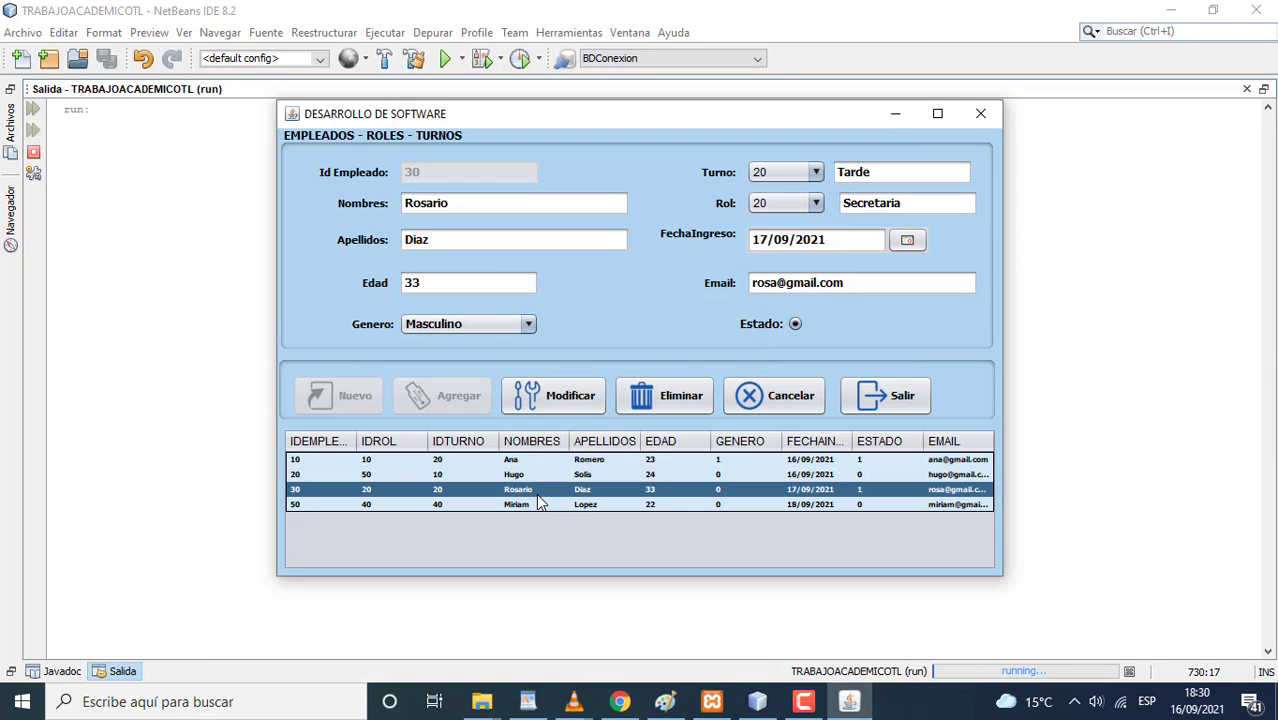
- Extend employee 30's e-mail address with extra text and save the modification
click(773, 286)
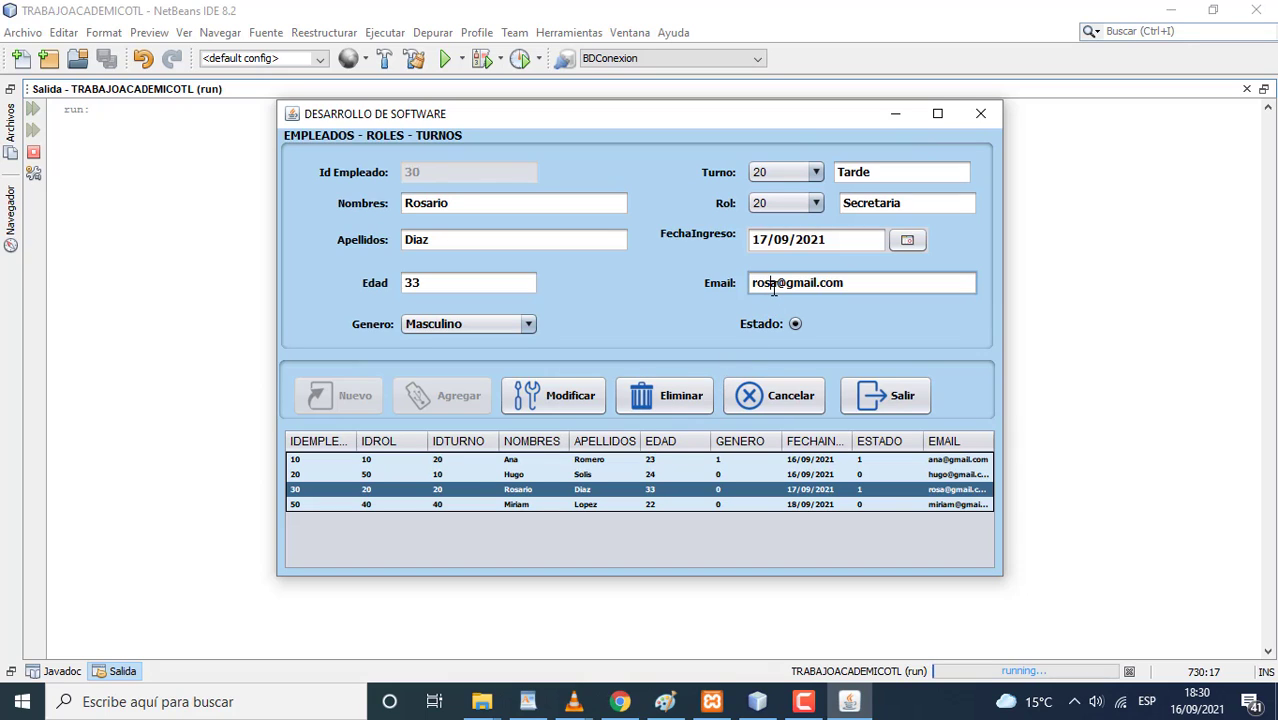
text(rio)
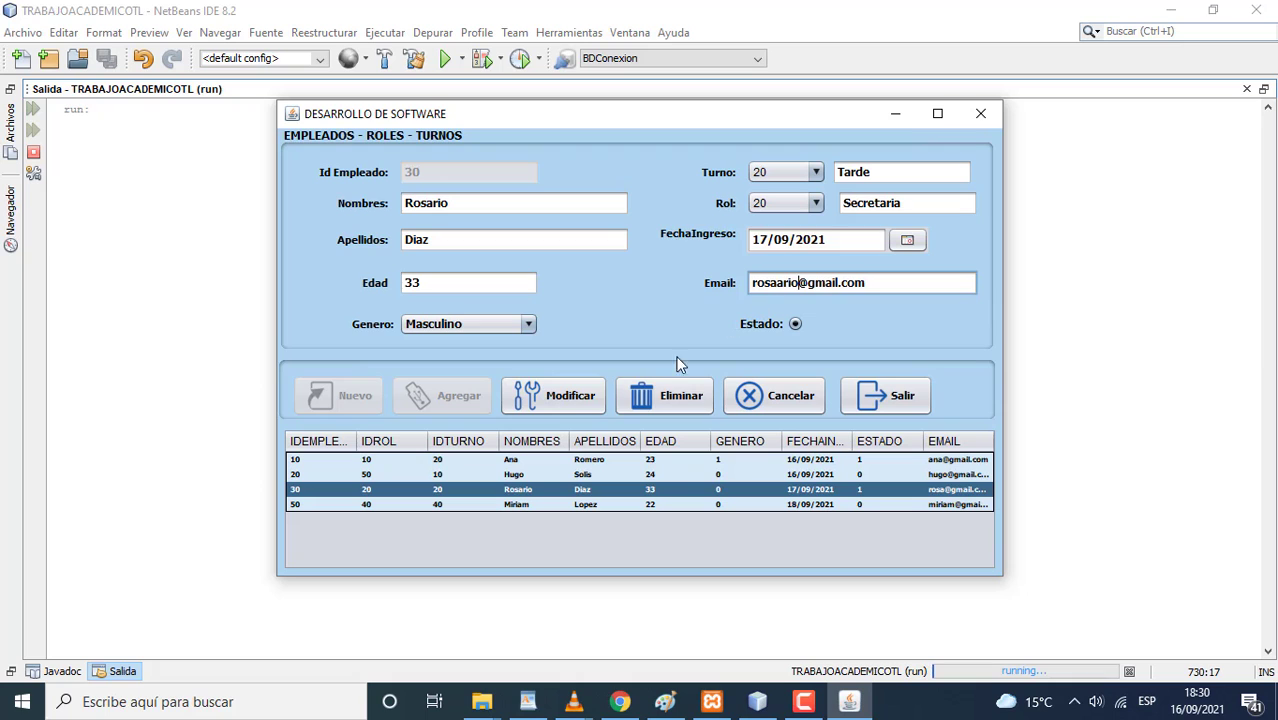
click(597, 397)
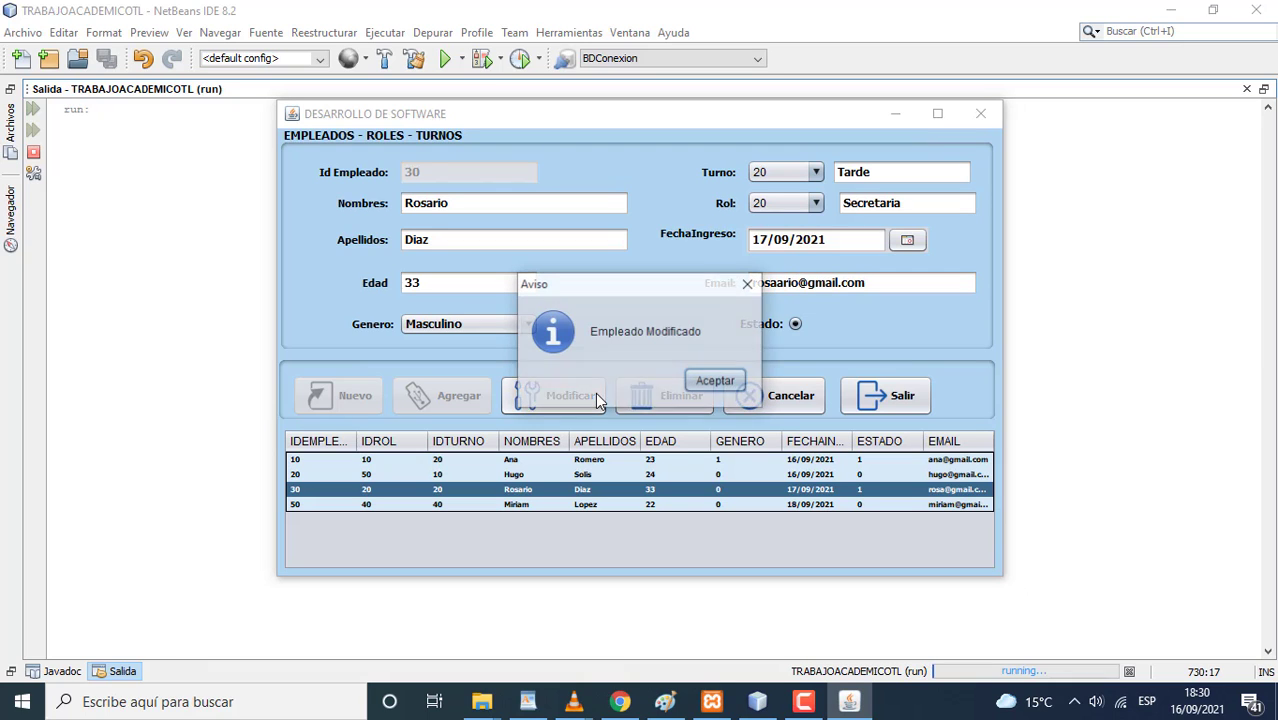
click(715, 380)
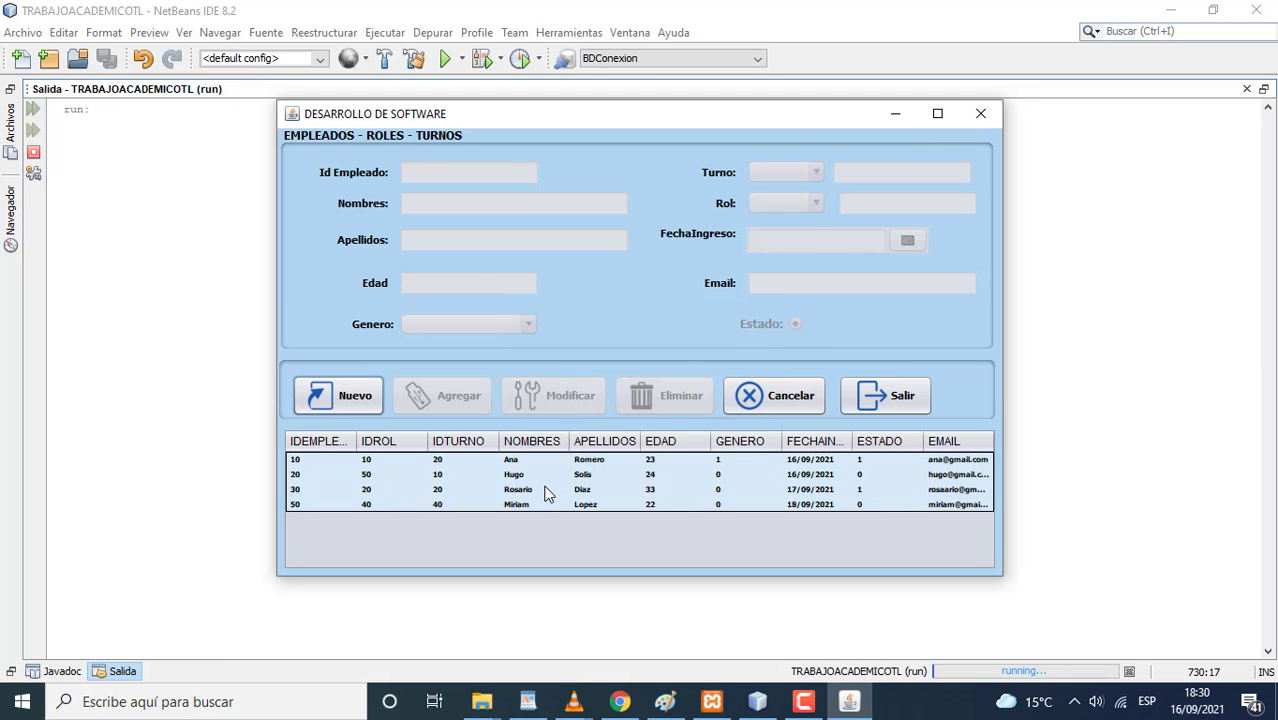
click(549, 489)
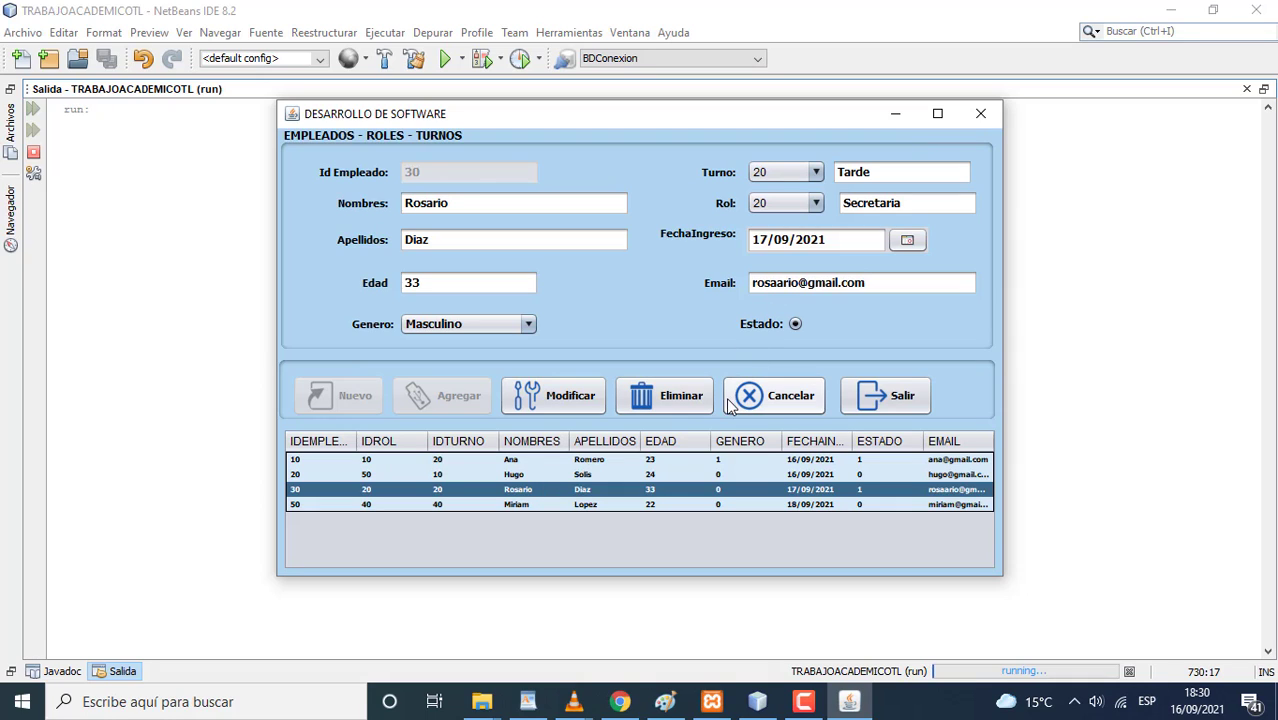
- Add a second given name to employee 50's first names and save via Modificar
click(614, 505)
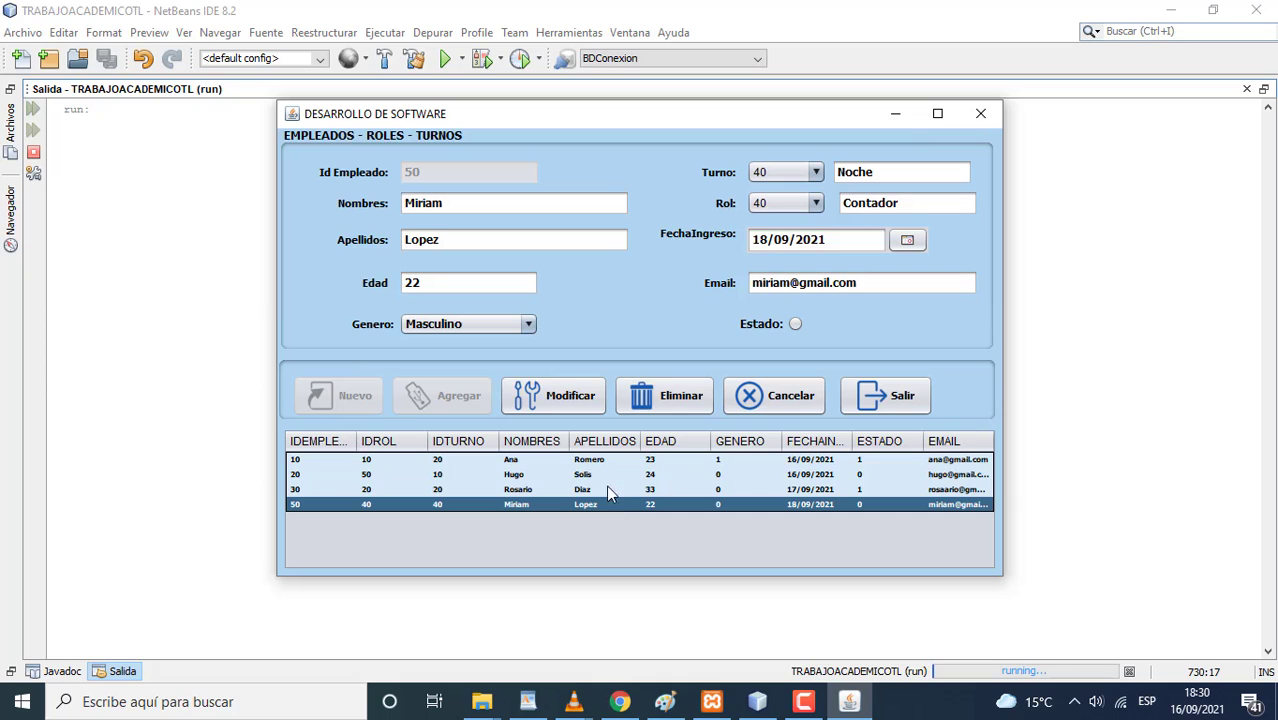
click(476, 213)
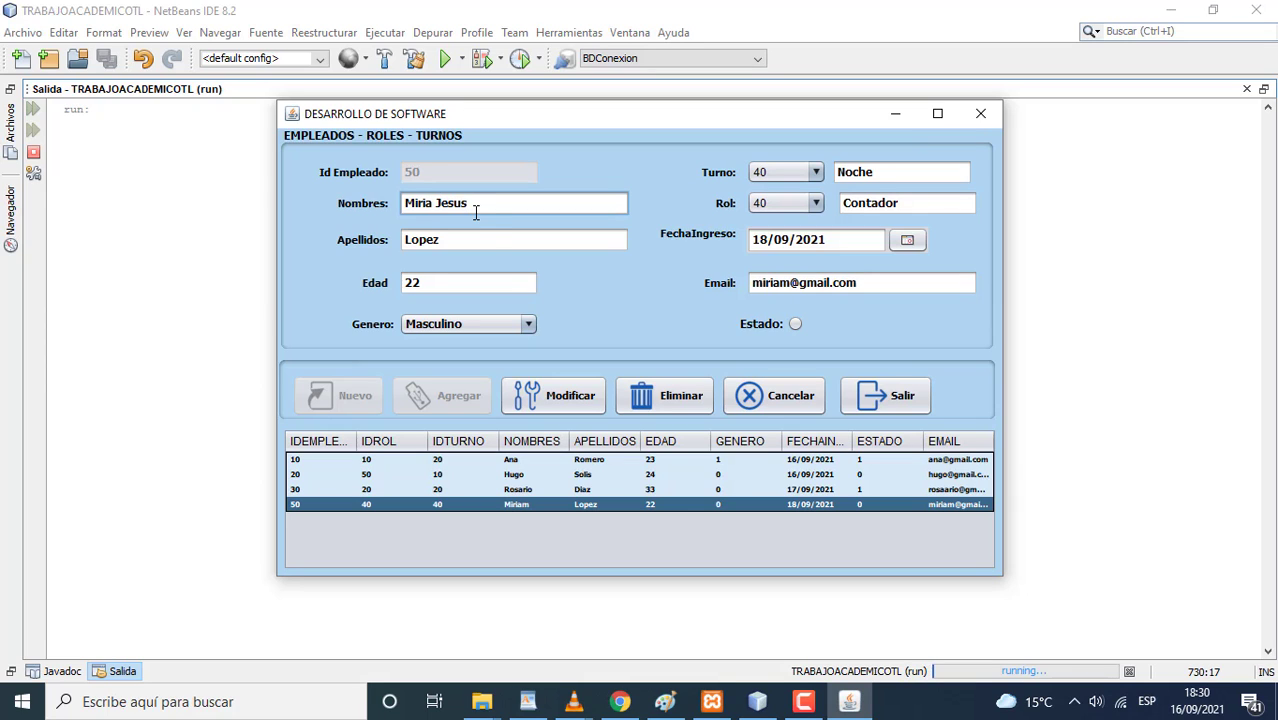
click(563, 397)
click(711, 381)
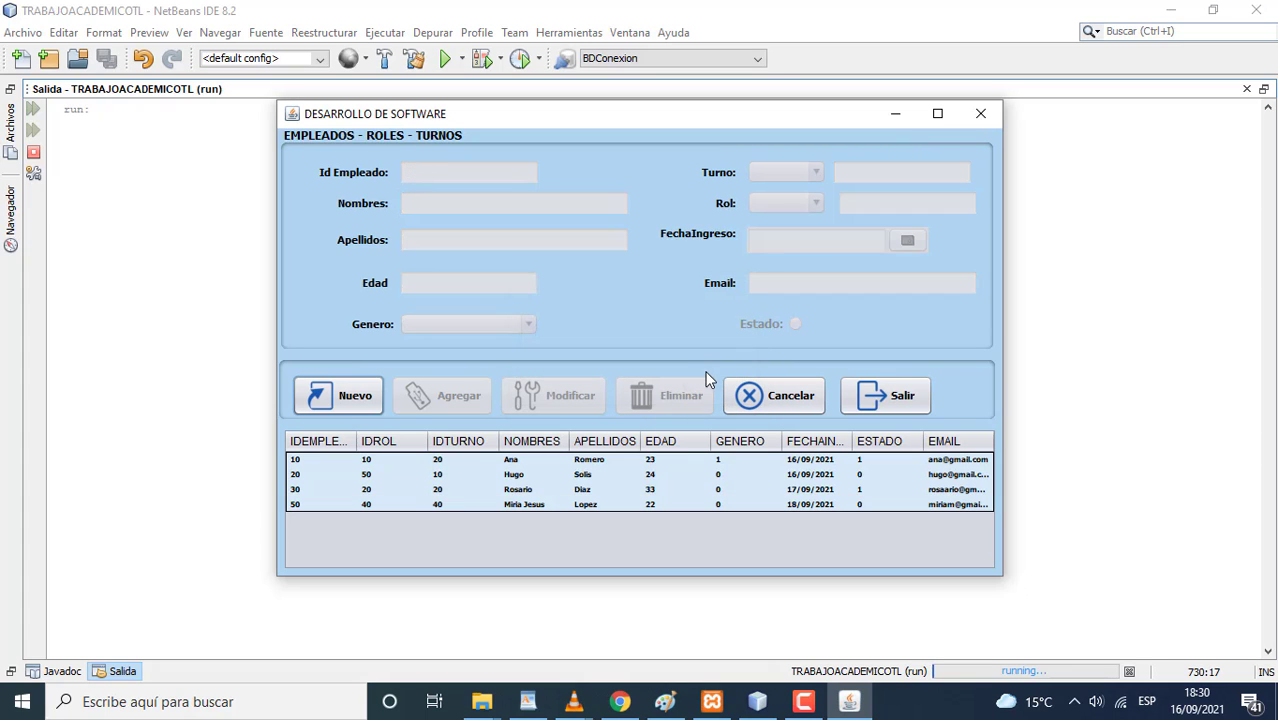
click(547, 504)
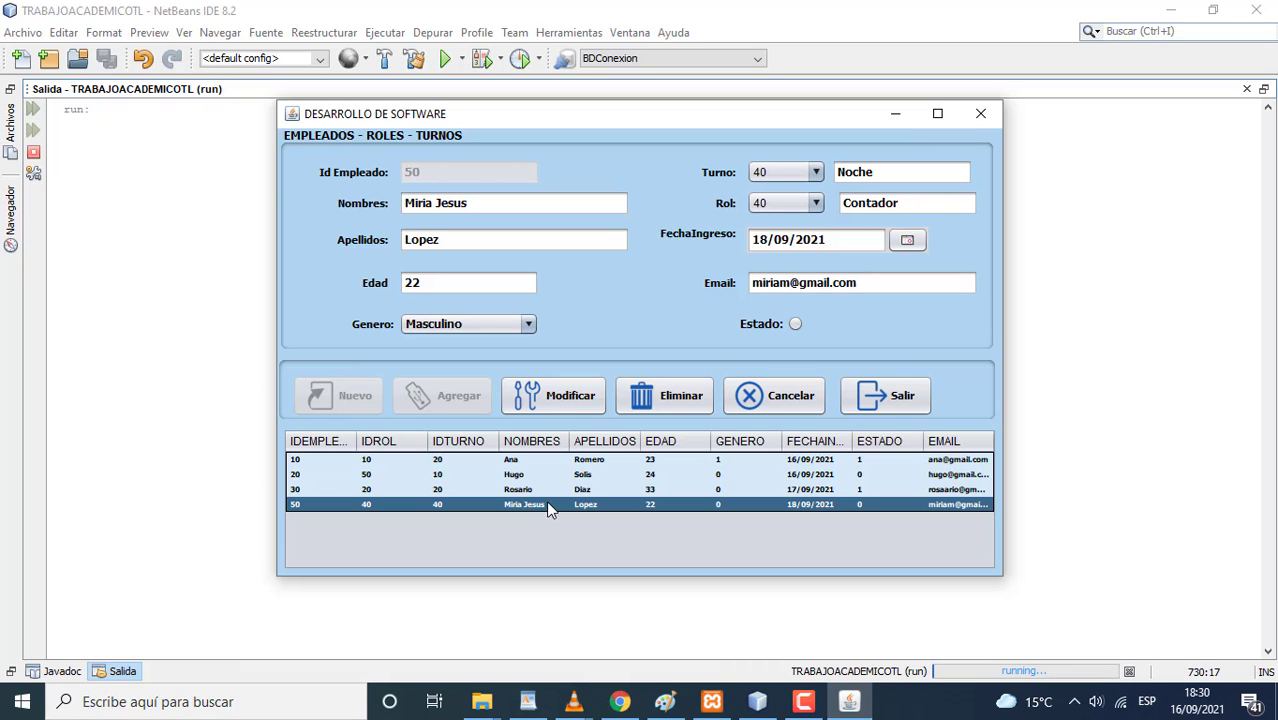
- Select employee 30 and delete it, confirming the deletion
click(522, 461)
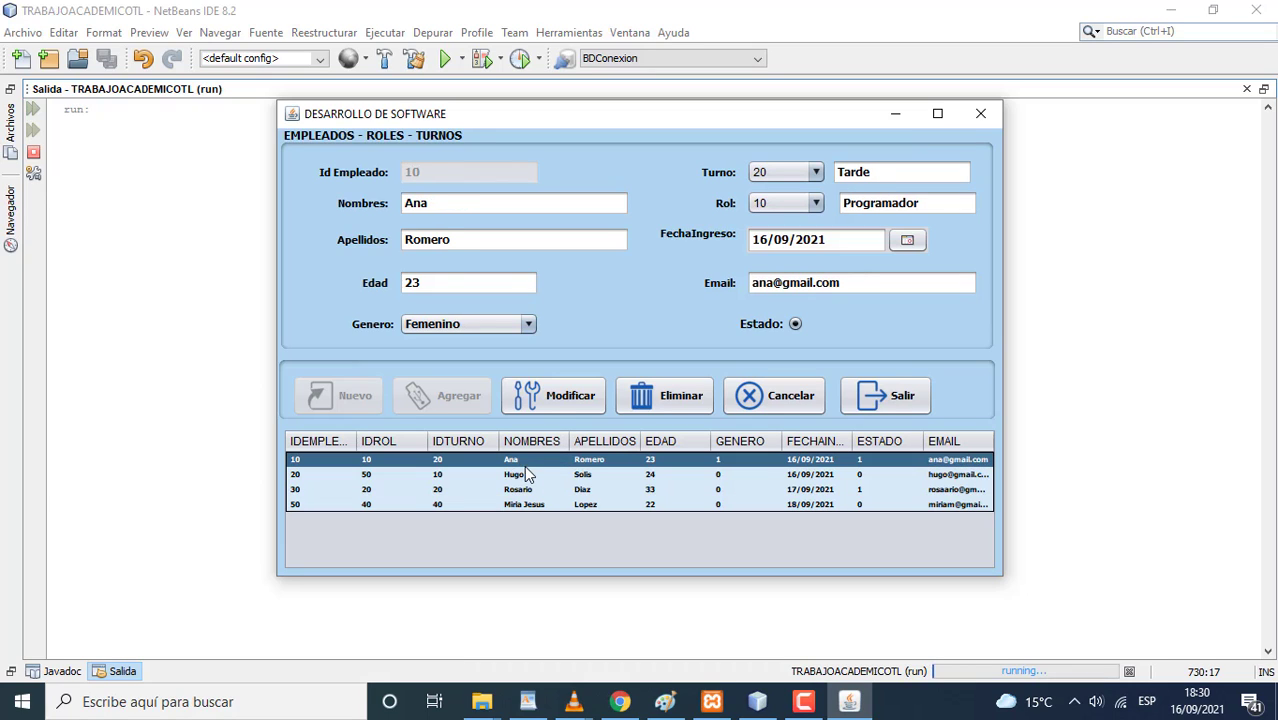
click(530, 477)
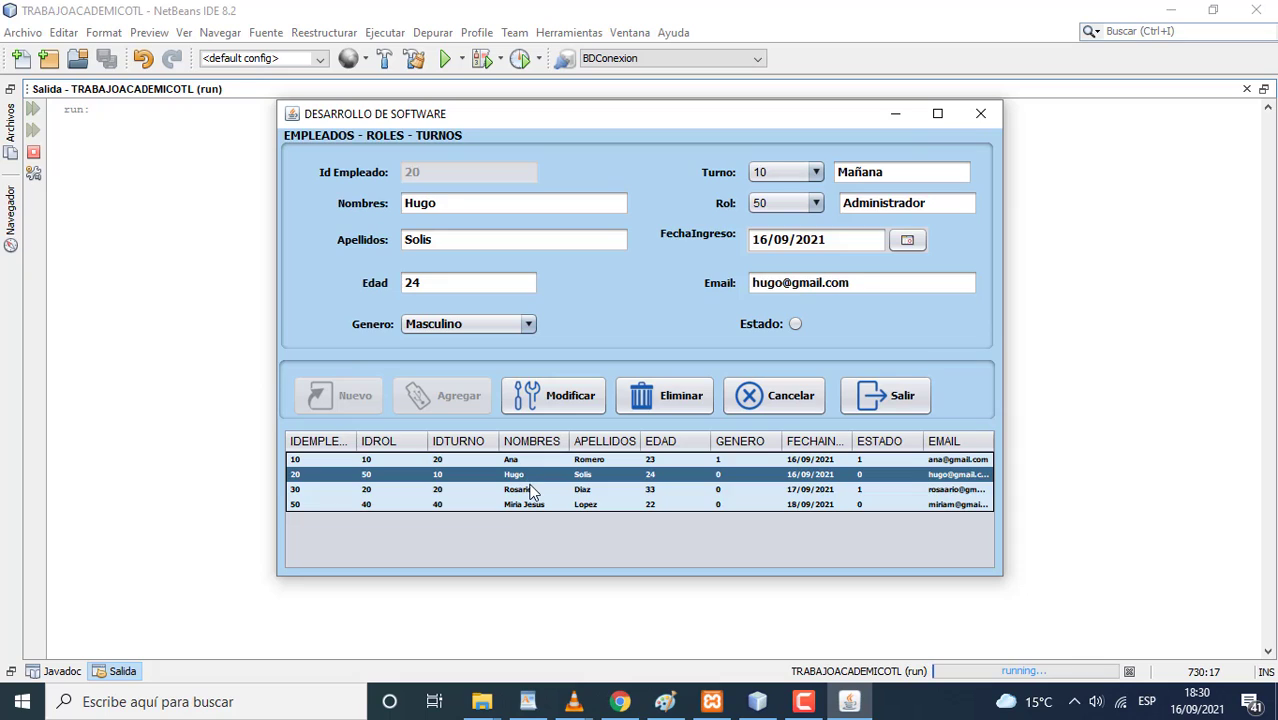
click(532, 489)
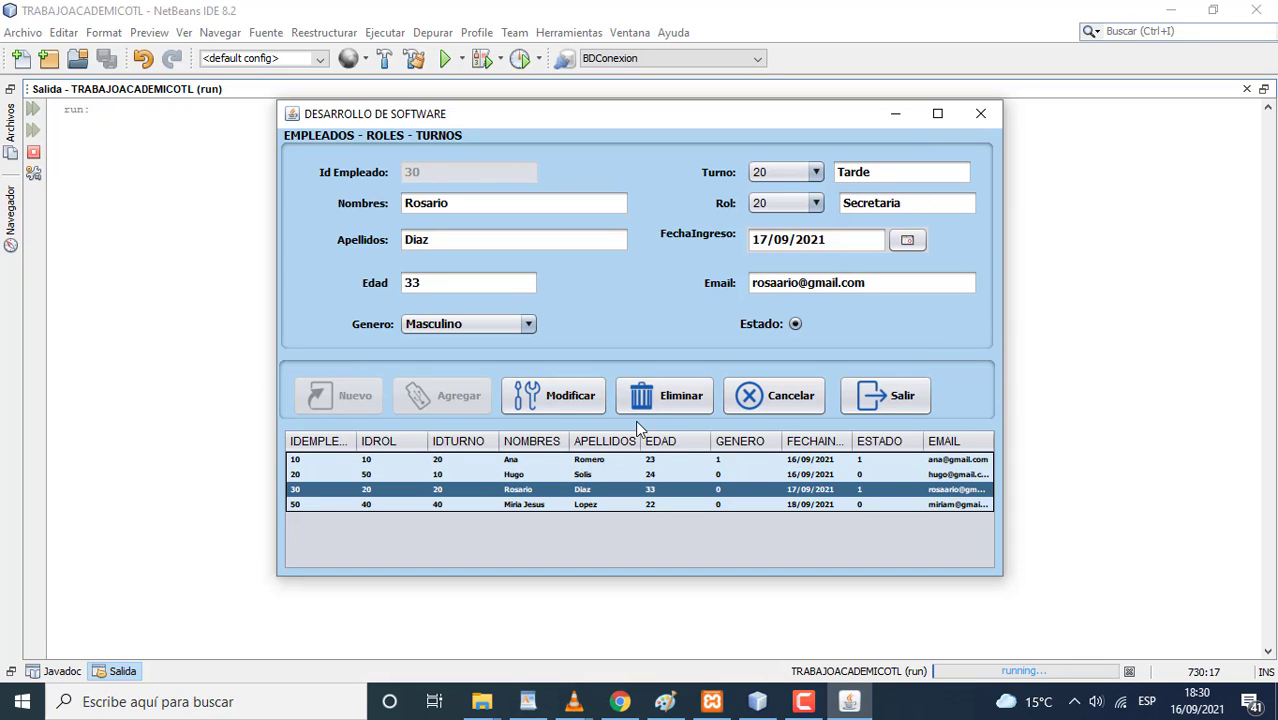
click(670, 399)
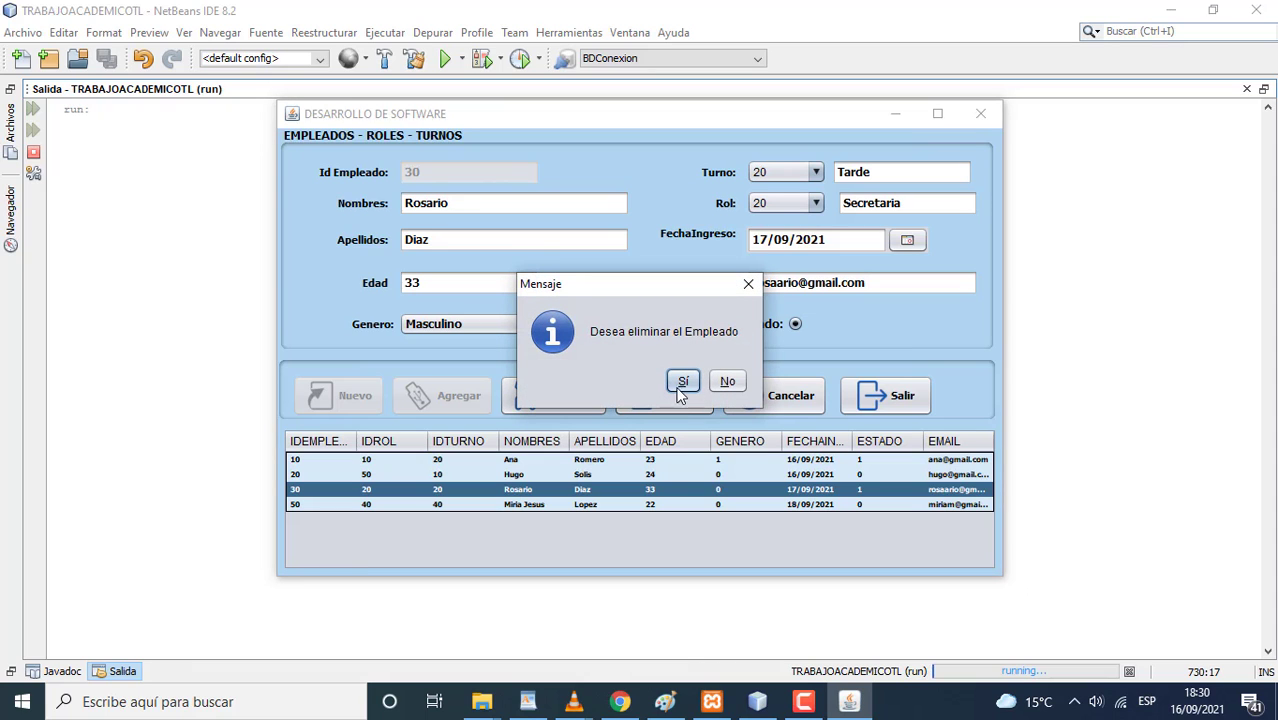
click(681, 384)
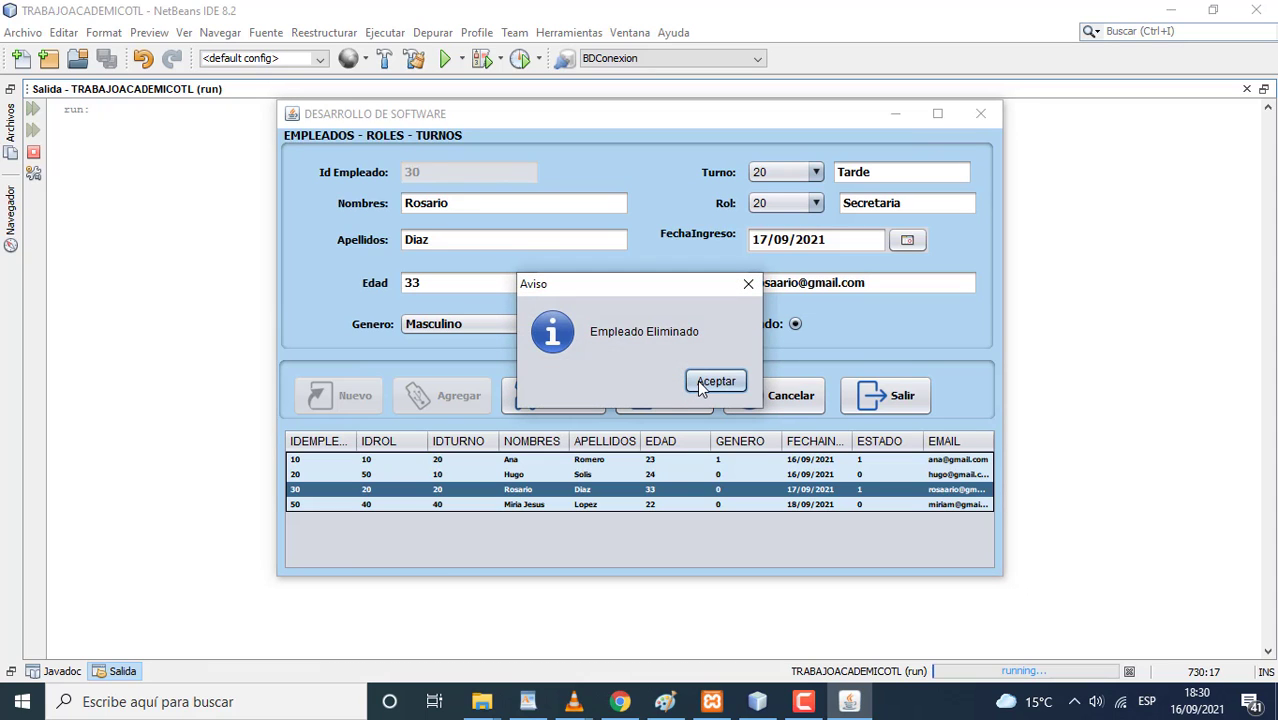
click(700, 383)
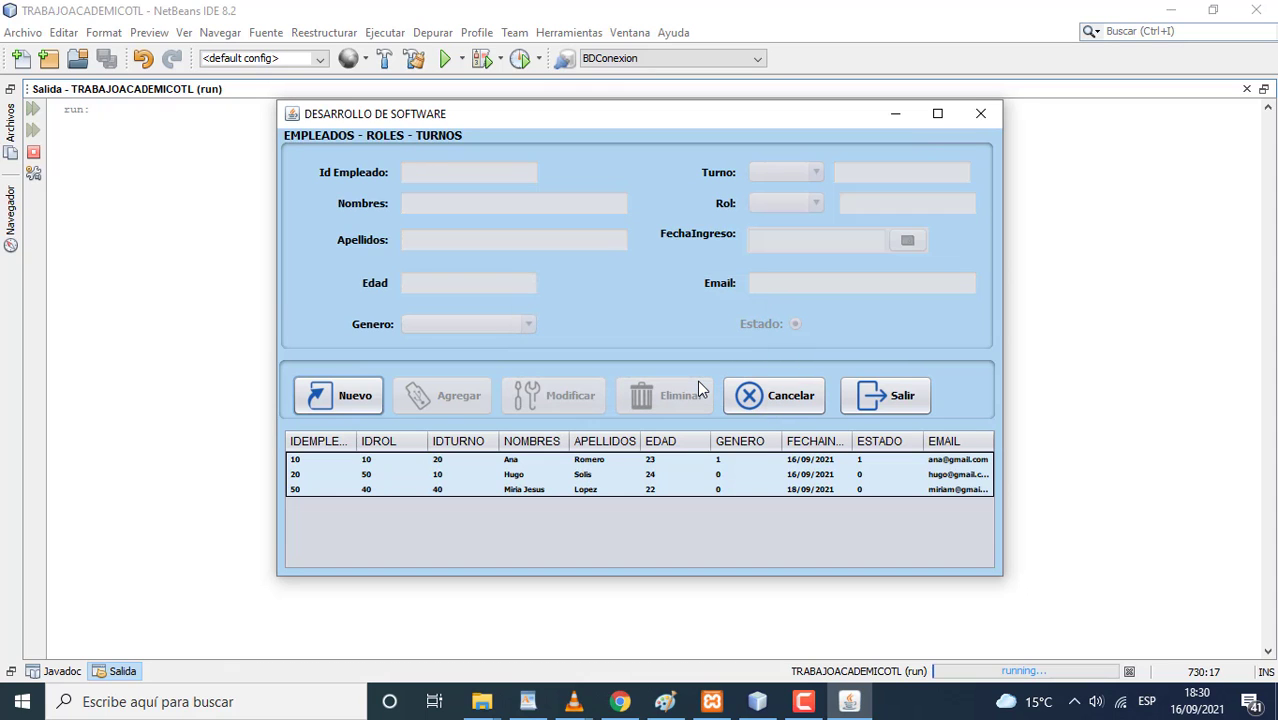
- Select employee 20 and delete it, confirming the deletion
click(585, 475)
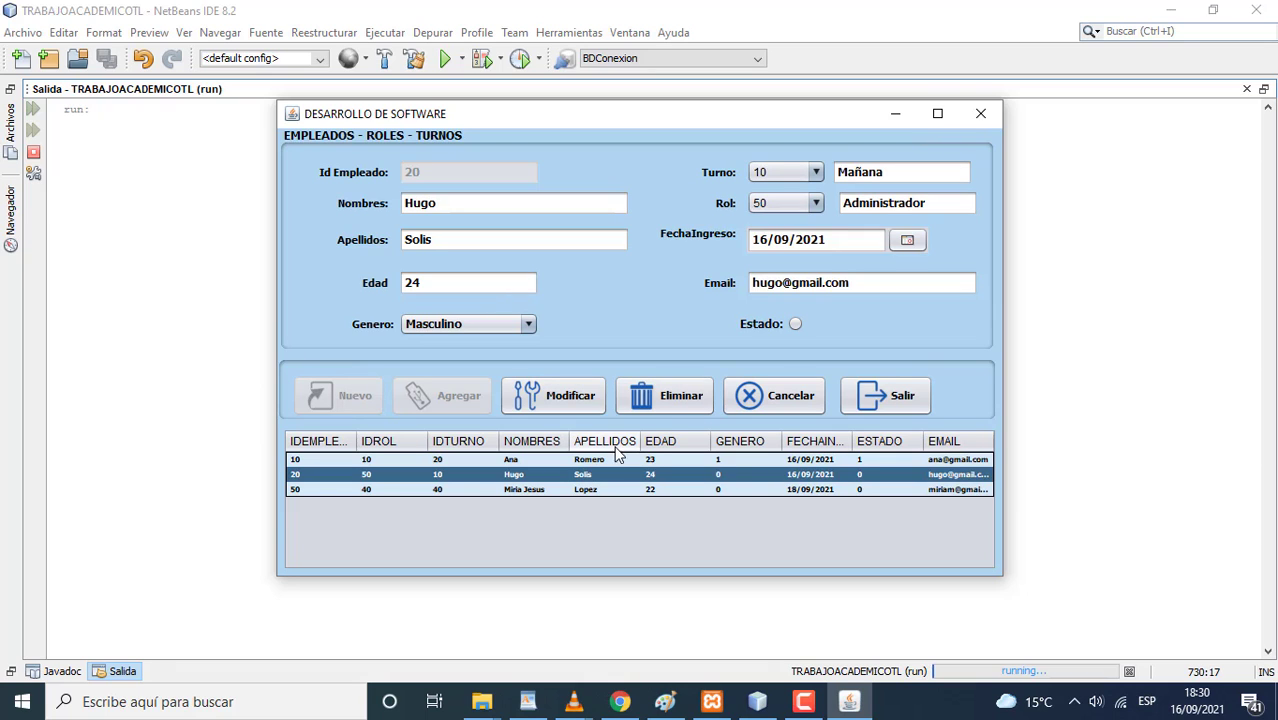
click(666, 403)
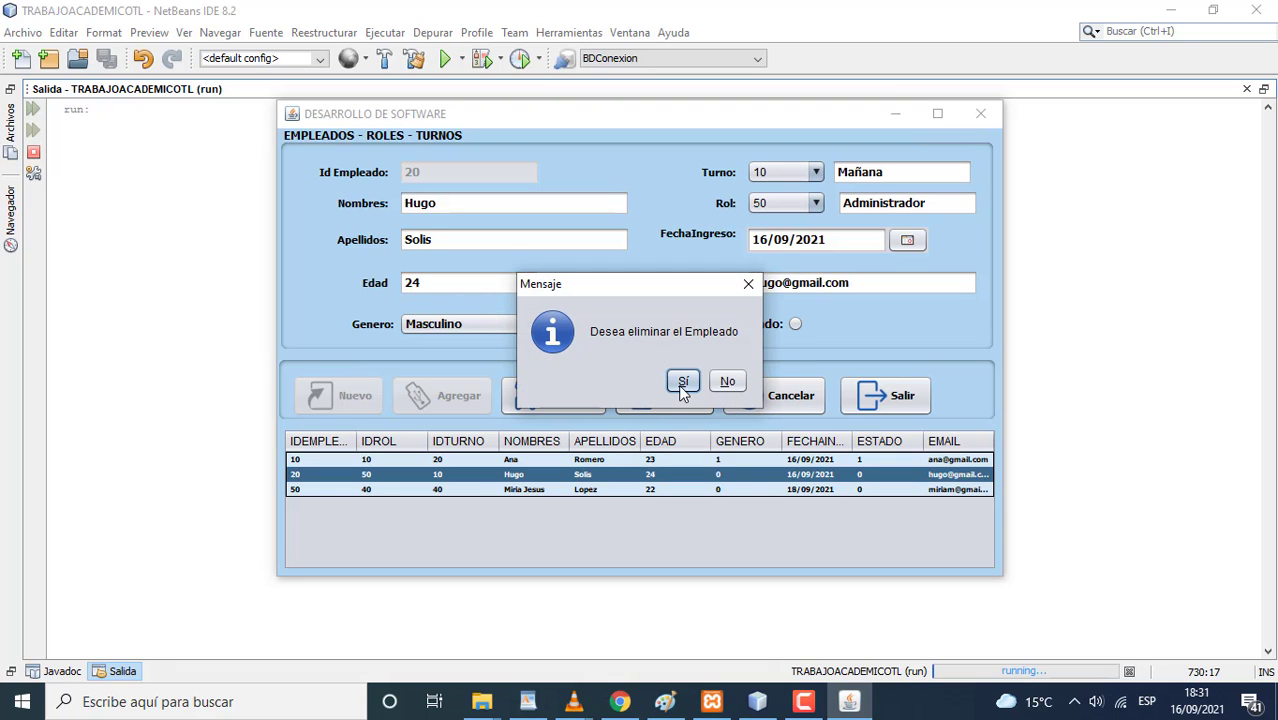
click(679, 384)
click(703, 385)
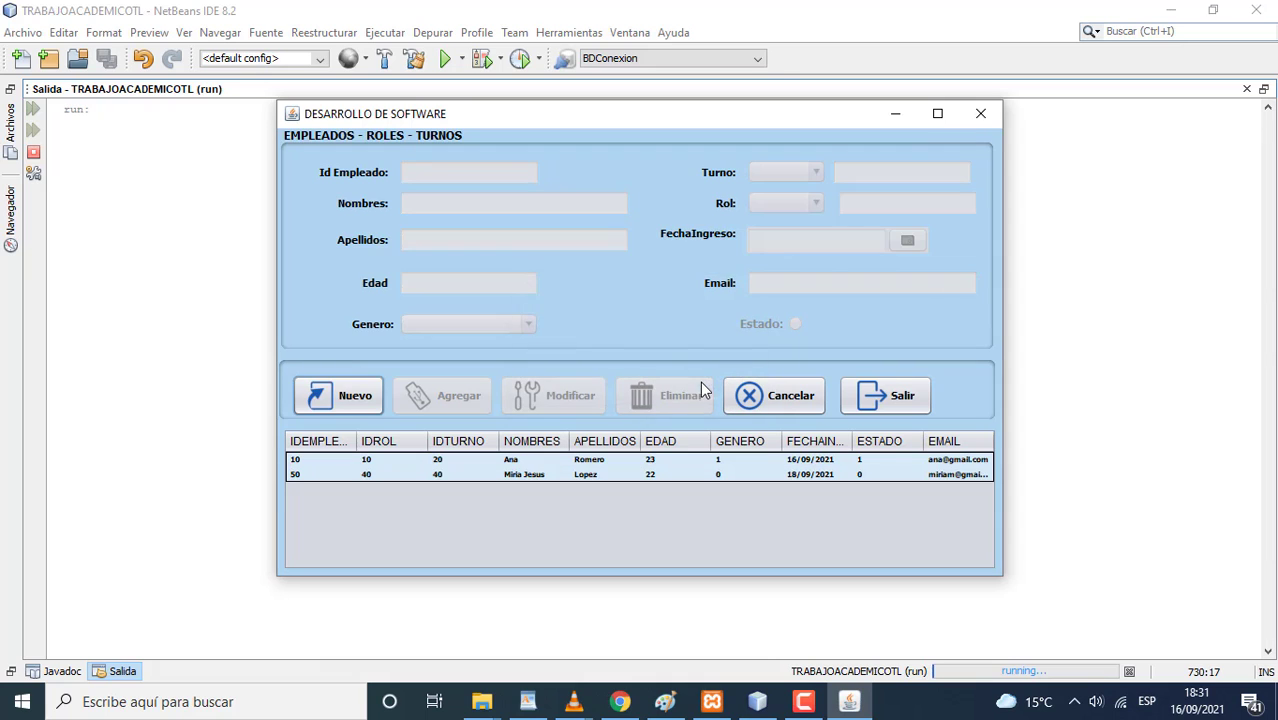
click(603, 460)
click(657, 408)
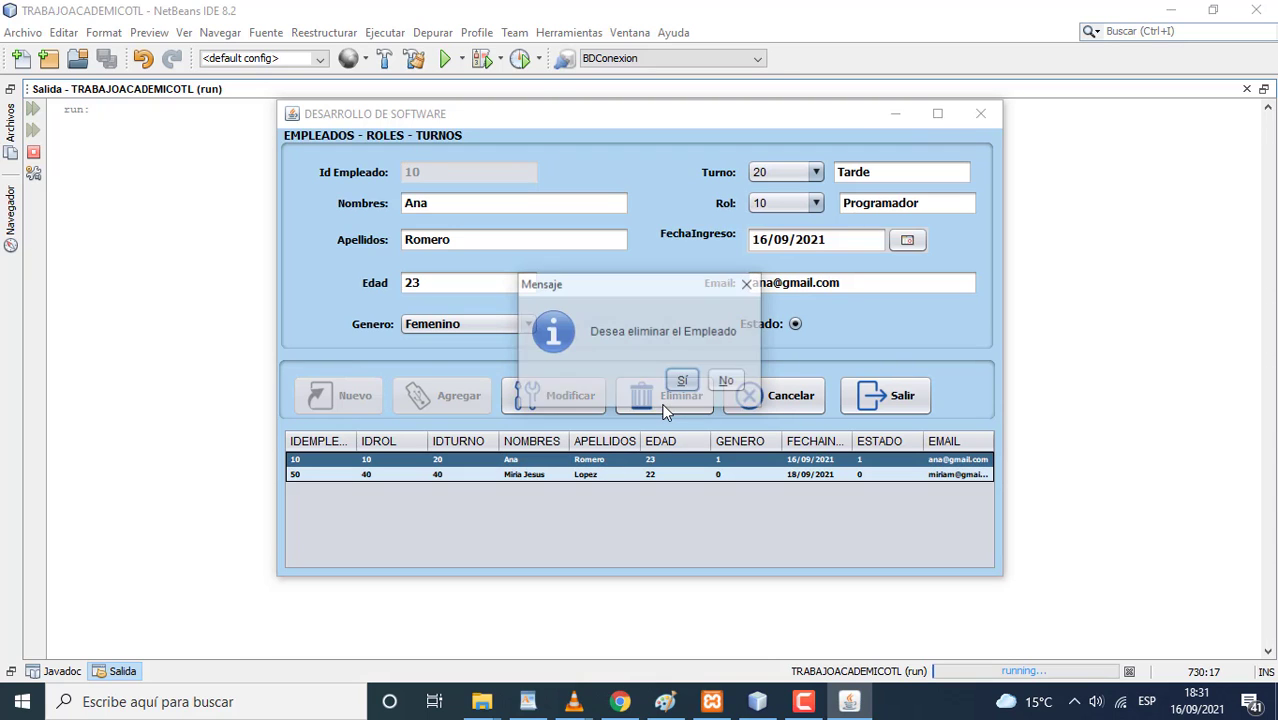
click(716, 387)
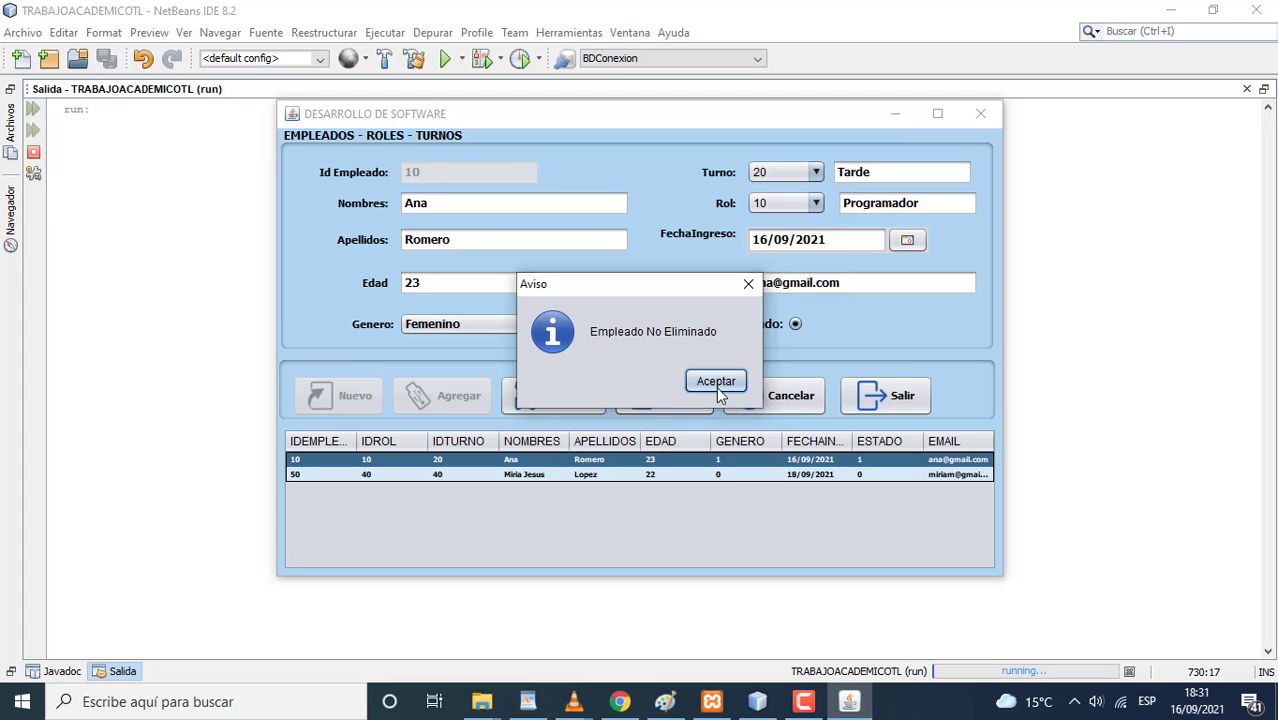
click(716, 385)
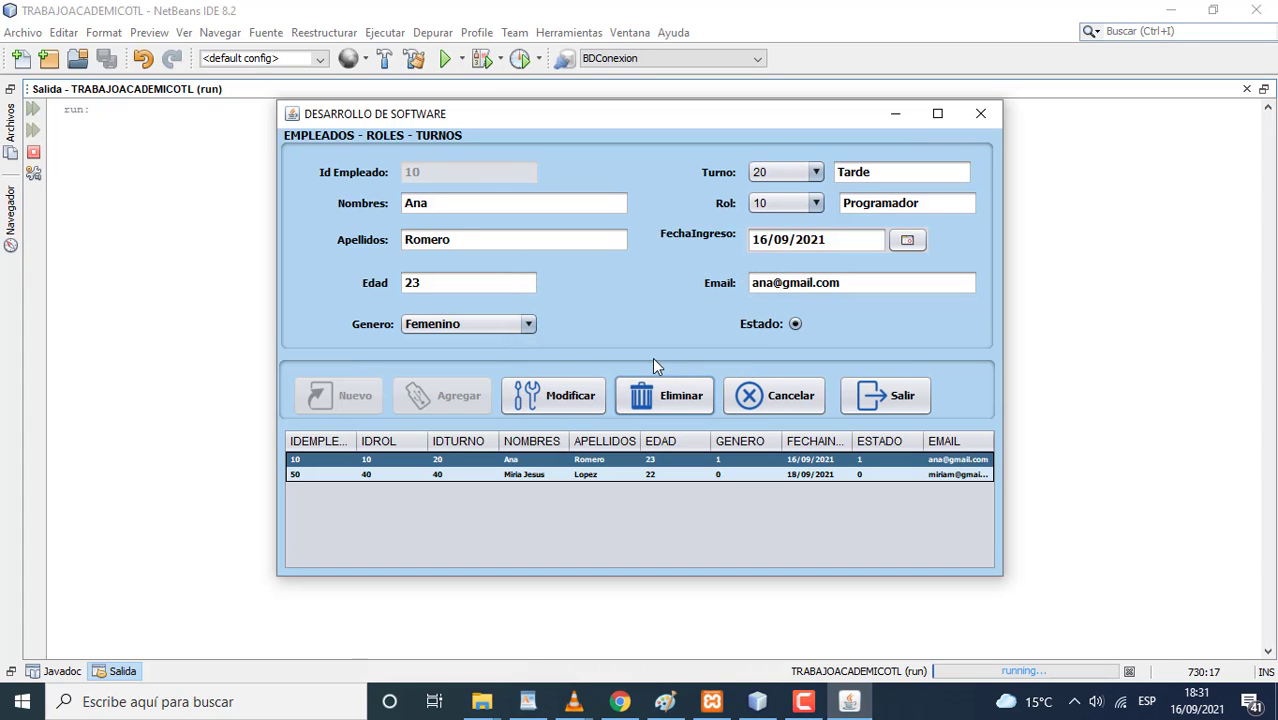
click(766, 397)
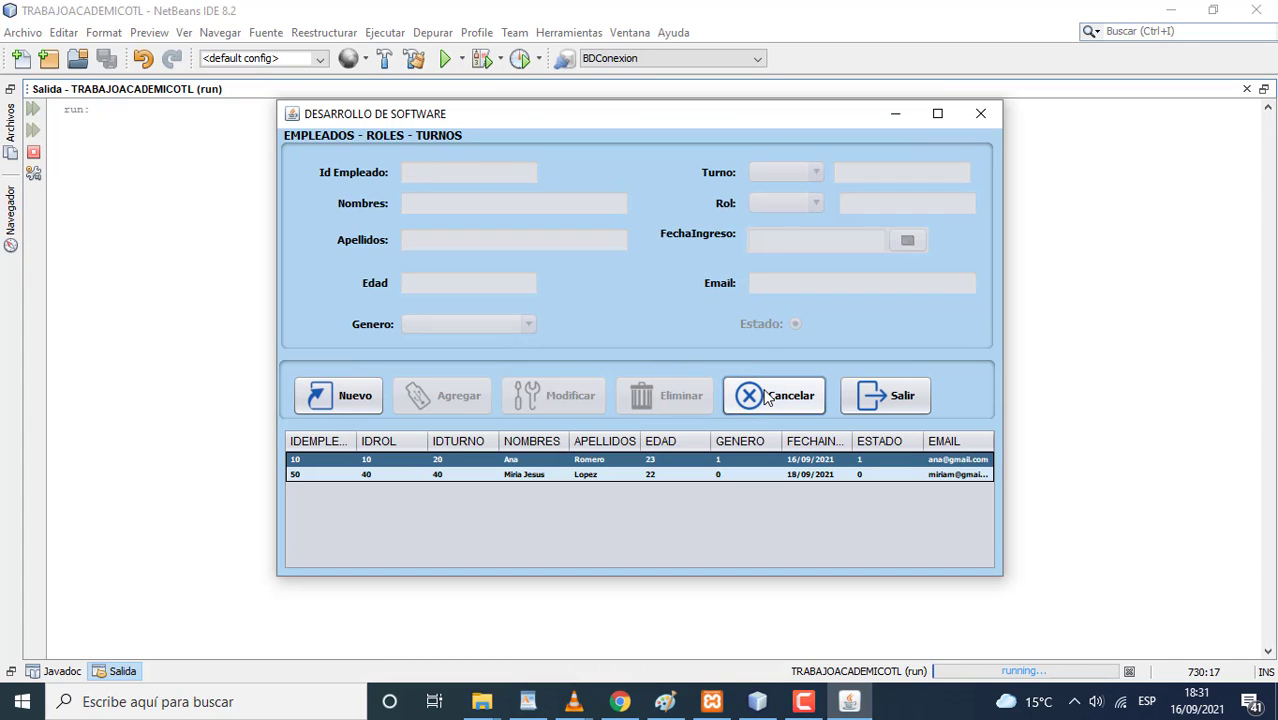
click(662, 475)
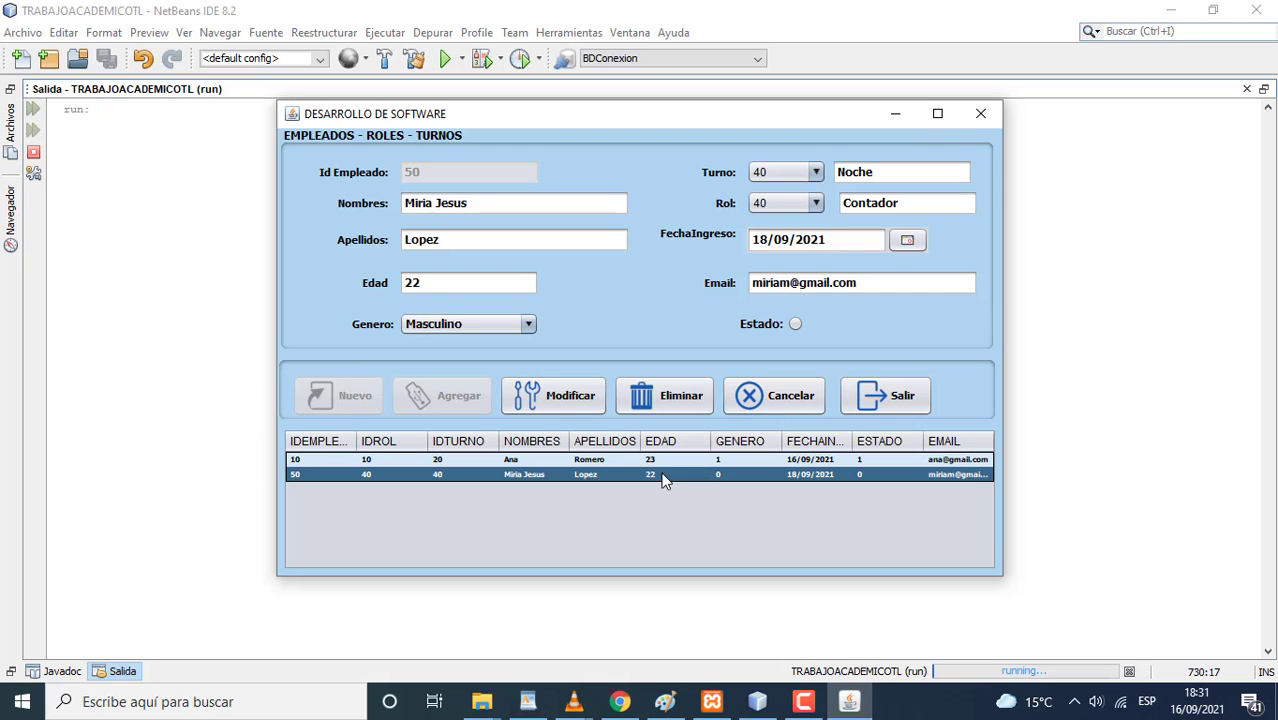
click(772, 399)
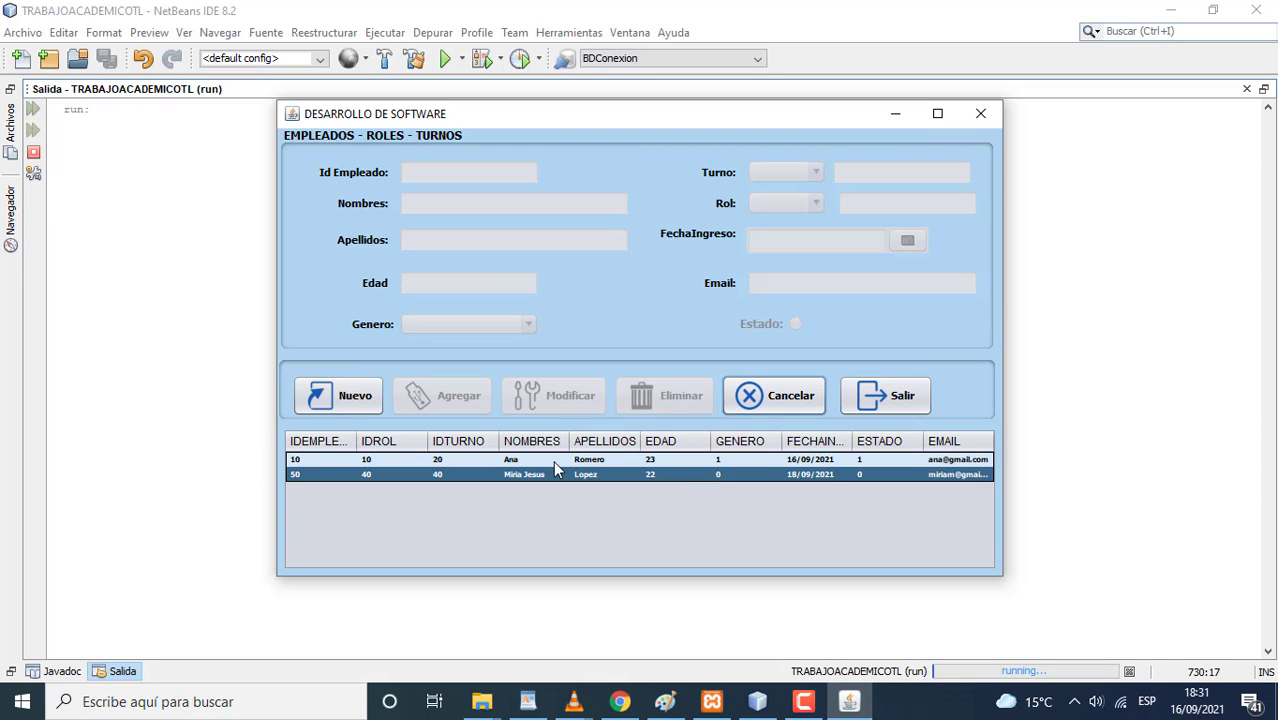
click(476, 461)
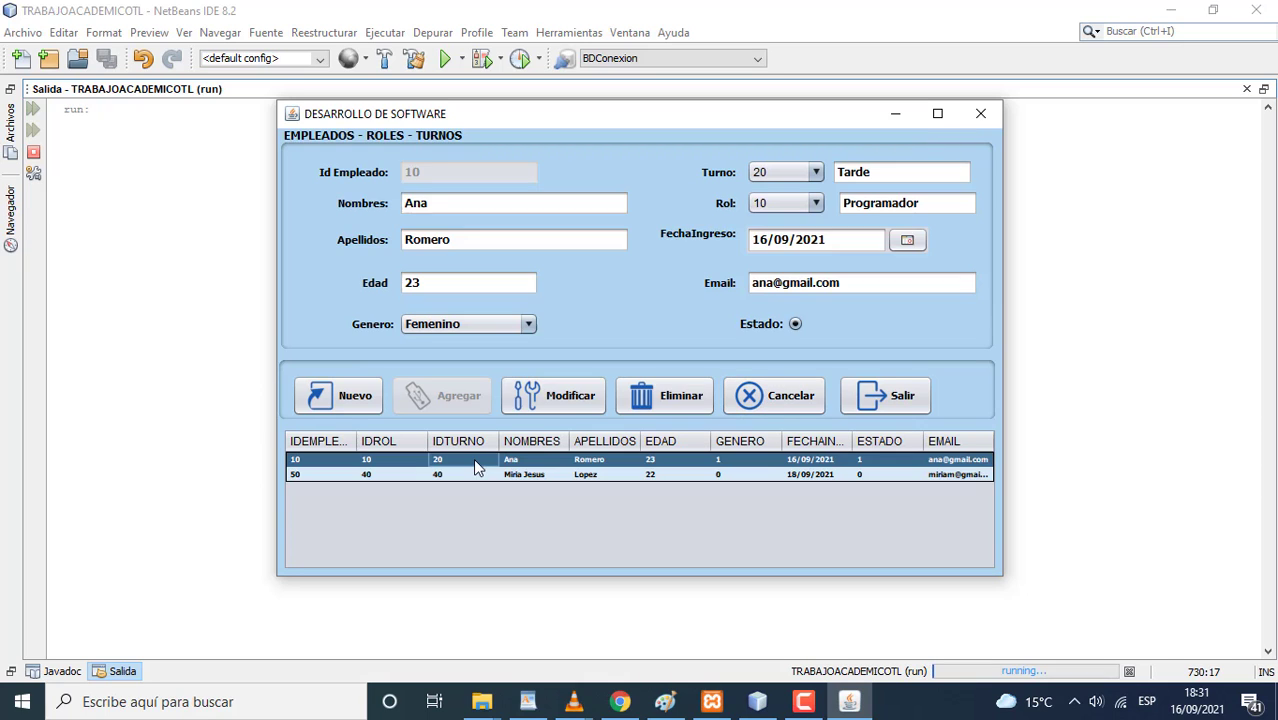
click(770, 396)
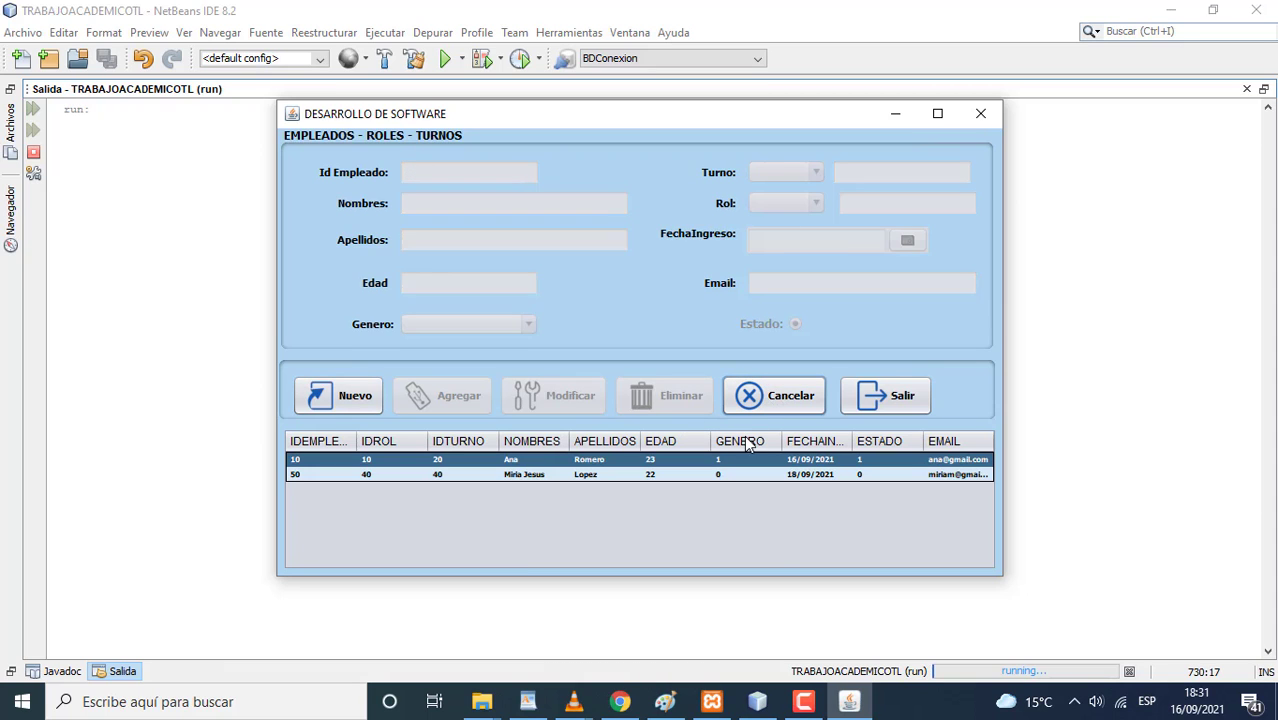